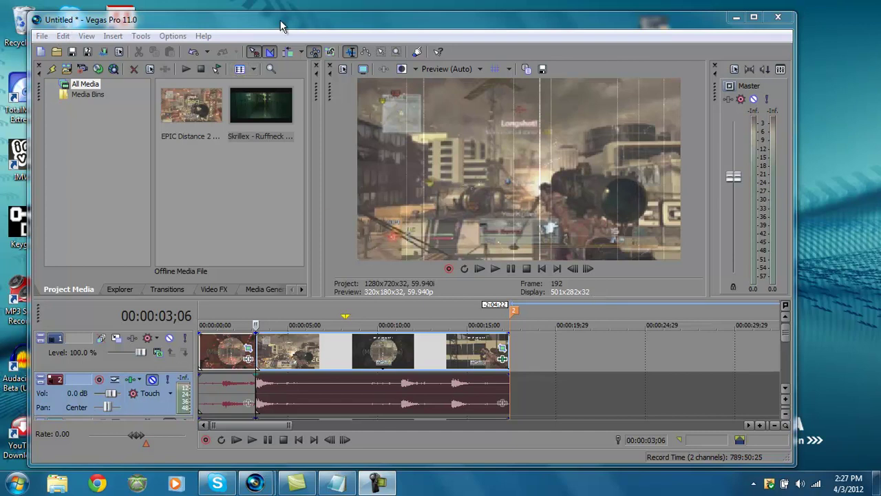
Step: Close the second, edited Vegas window from the taskbar and decline saving, leaving the empty Untitled project
left_click(736, 17)
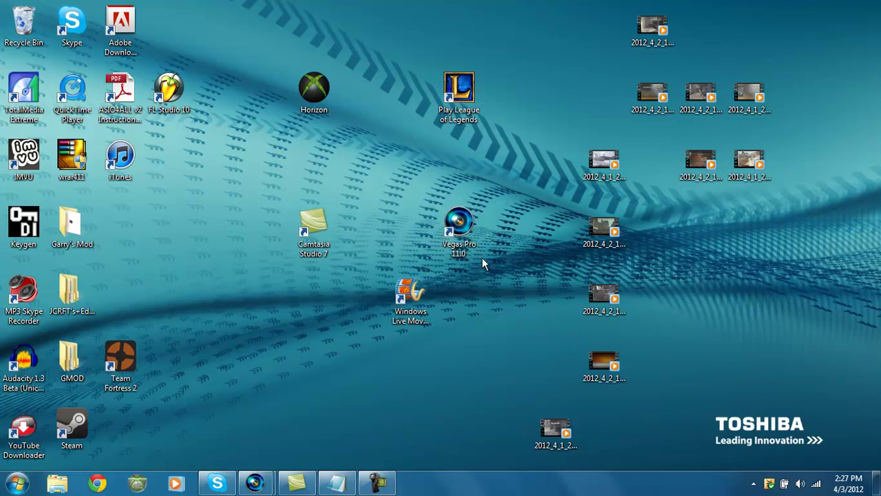
mouse_move(373, 485)
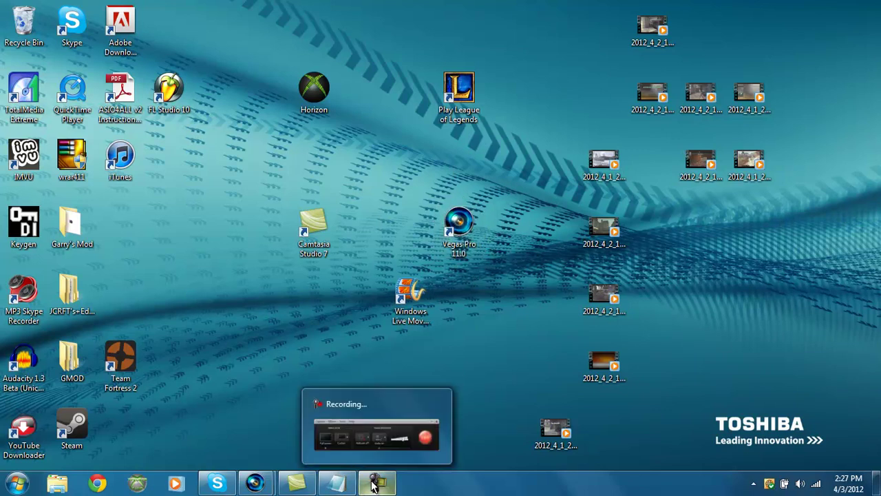
mouse_move(255, 484)
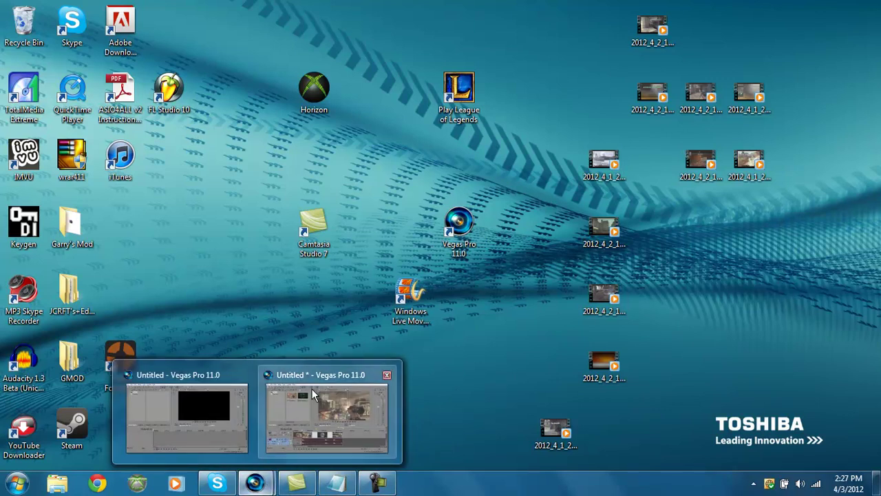
left_click(387, 375)
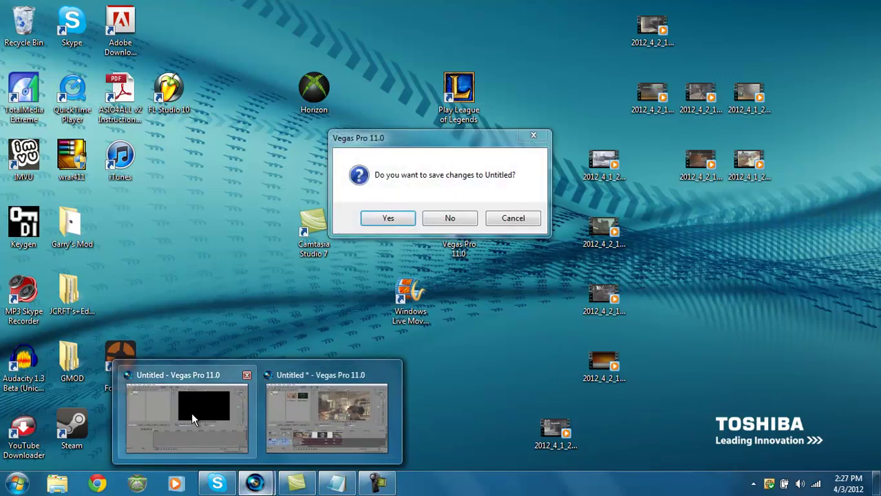
left_click(450, 219)
Step: Open the EPIC Distance 2 Piece Killcam MP4 from the Documents library onto the timeline
left_click(256, 482)
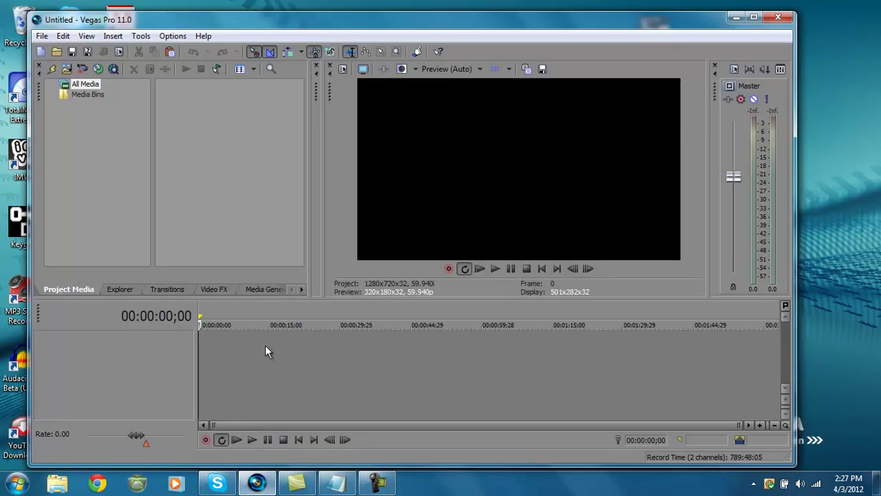
left_click(41, 37)
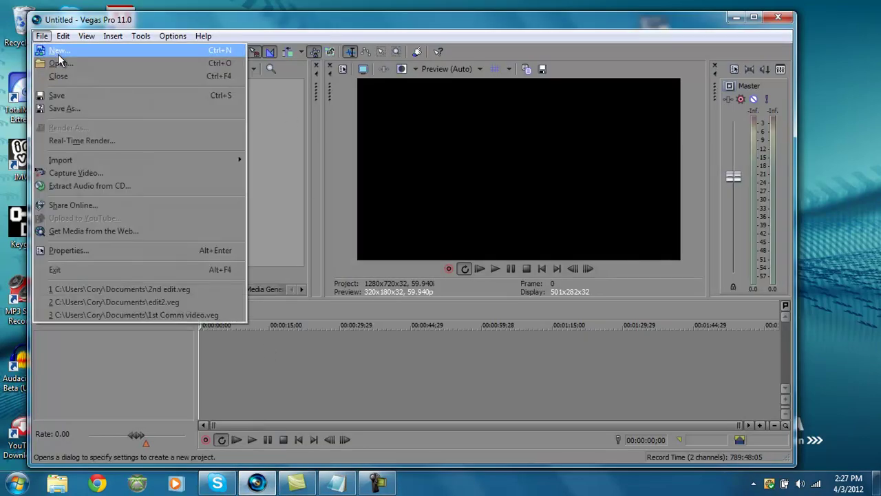
left_click(59, 59)
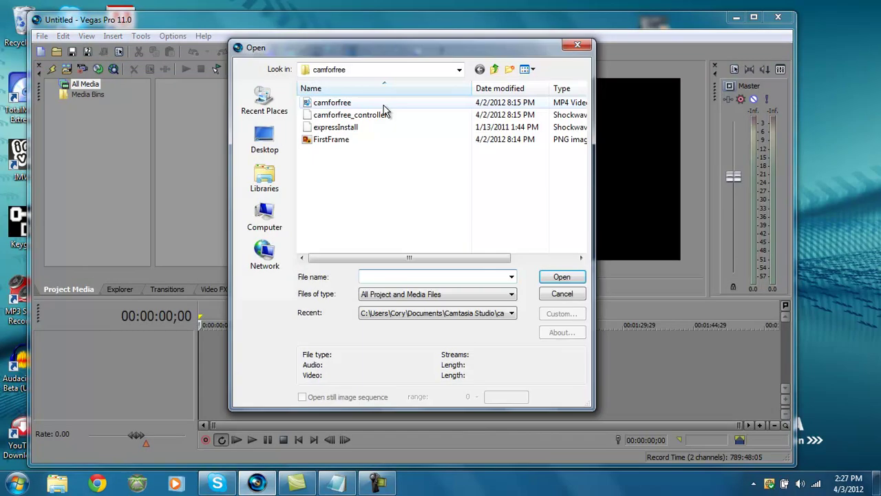
left_click(274, 155)
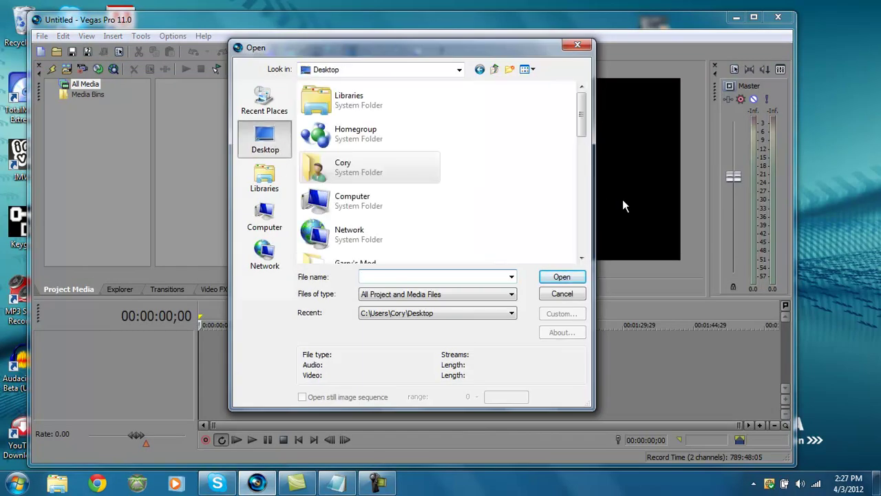
double_click(344, 103)
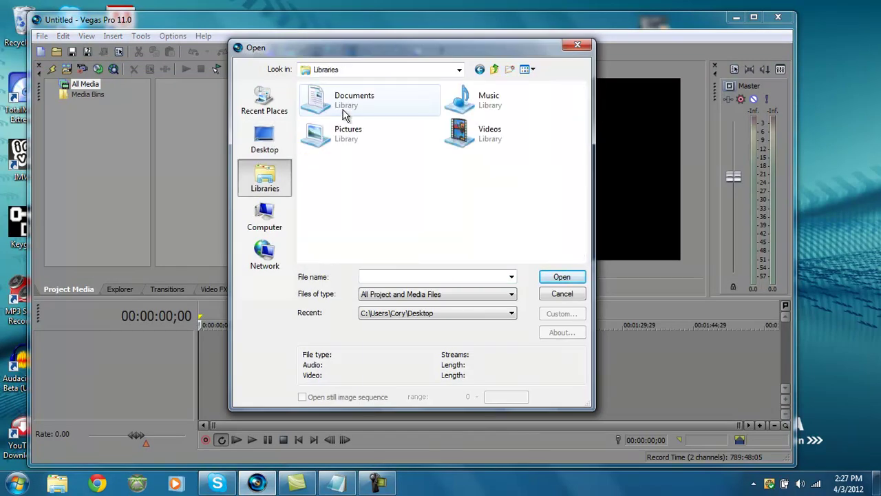
double_click(344, 112)
left_click_drag(590, 163, 588, 194)
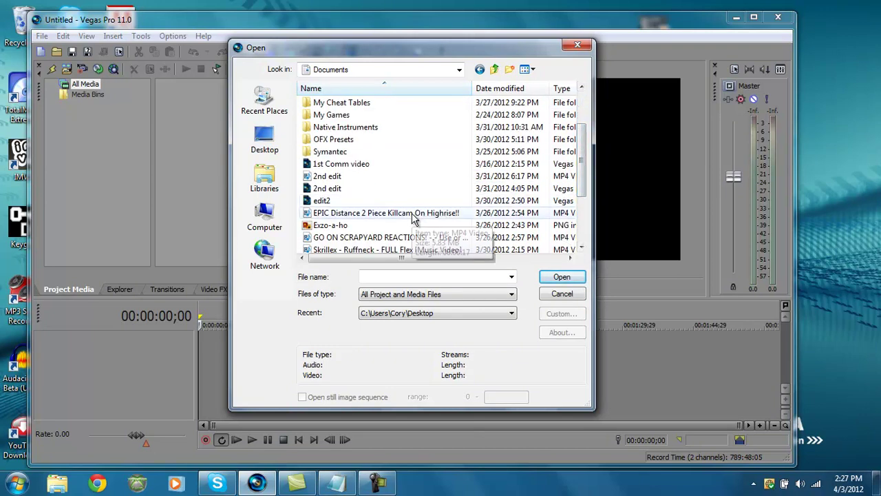
double_click(414, 218)
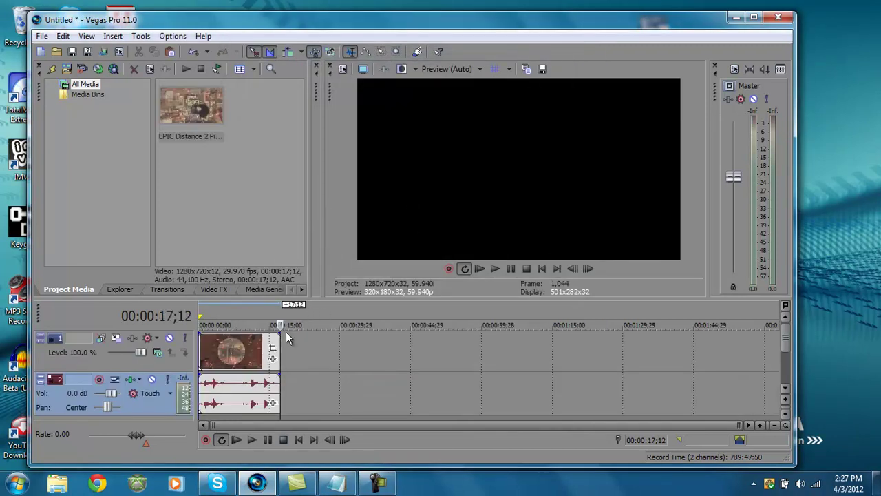
Step: Open the Skrillex - Ruffneck music video onto the timeline as well
left_click(39, 33)
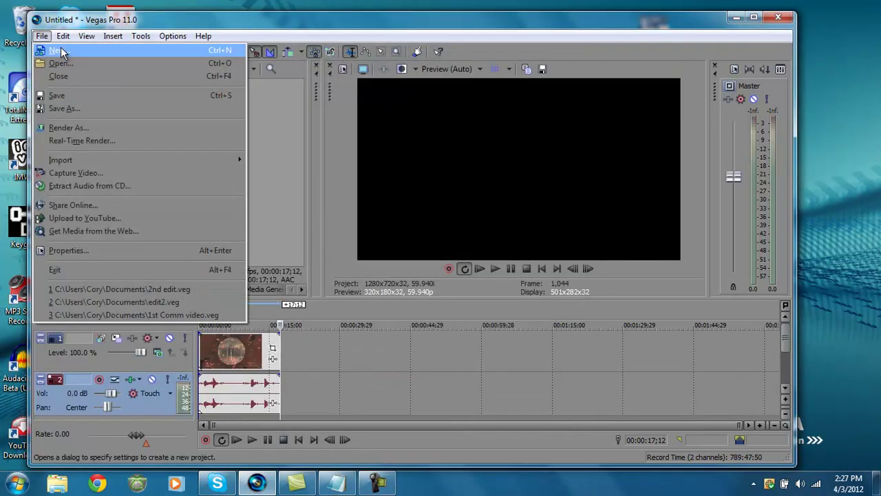
left_click(57, 63)
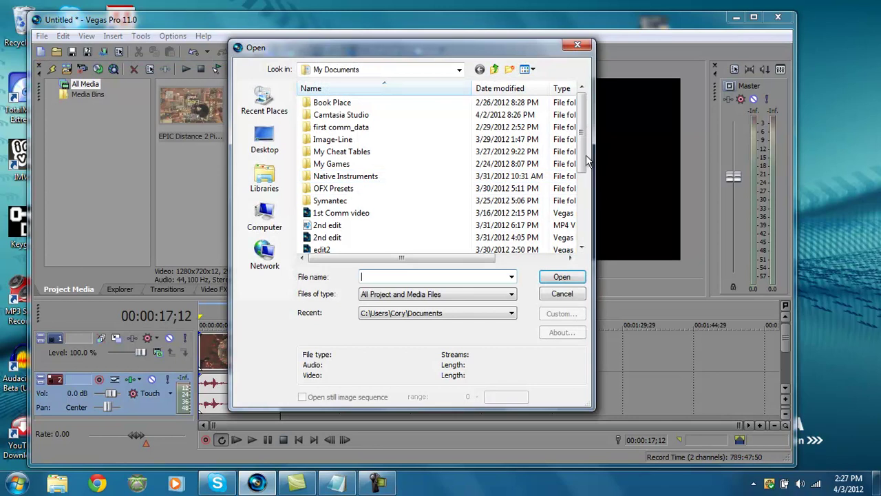
left_click_drag(584, 157, 584, 186)
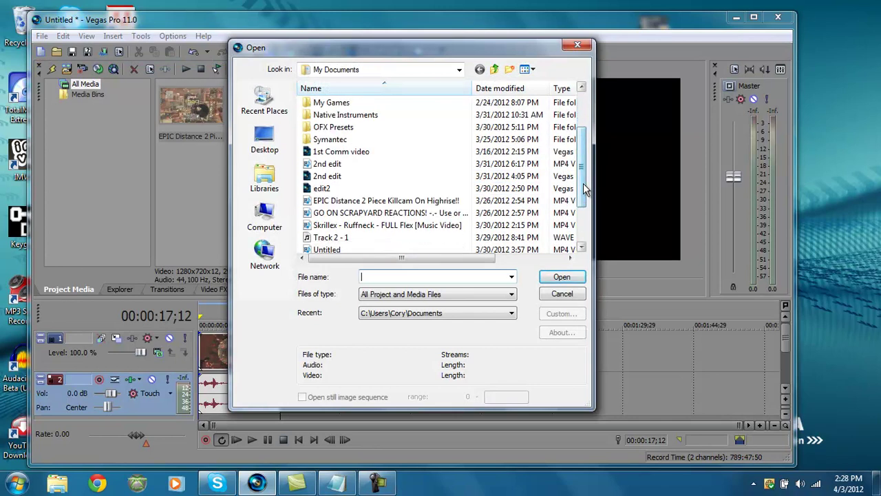
double_click(383, 227)
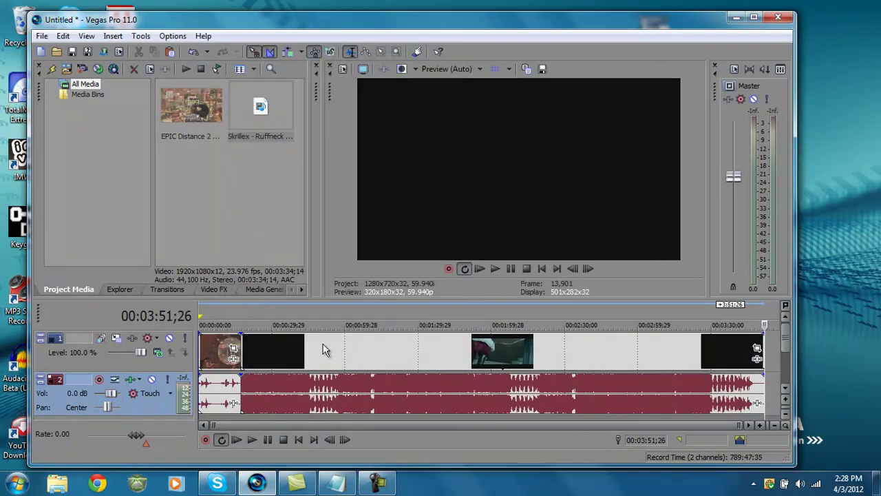
Step: Play the music video from 00:00:54;03 and pause it at 00:01:14;09
left_click(330, 339)
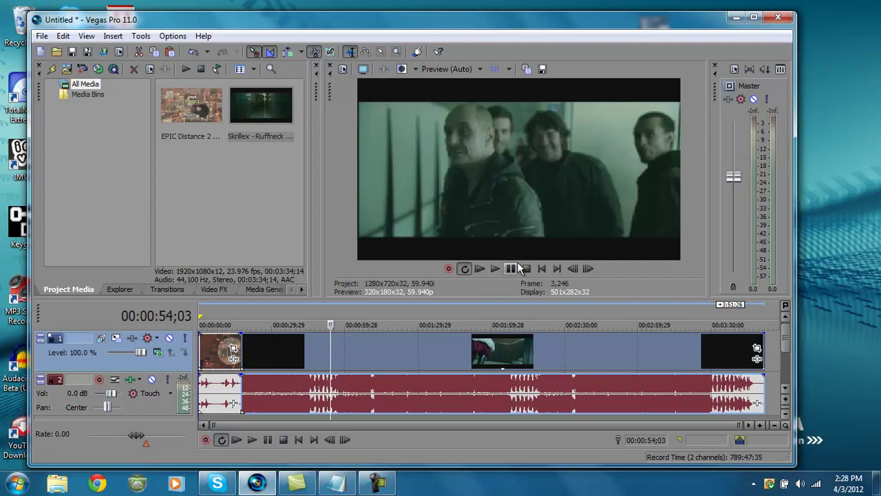
left_click(497, 269)
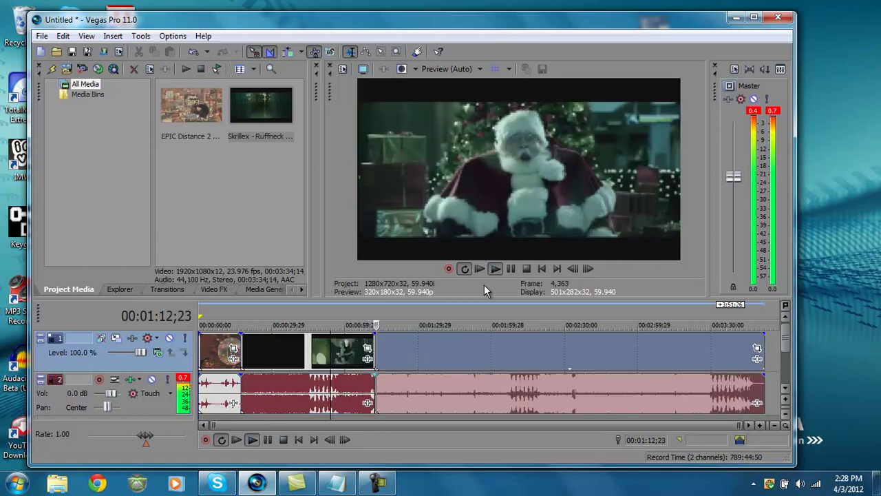
left_click(510, 269)
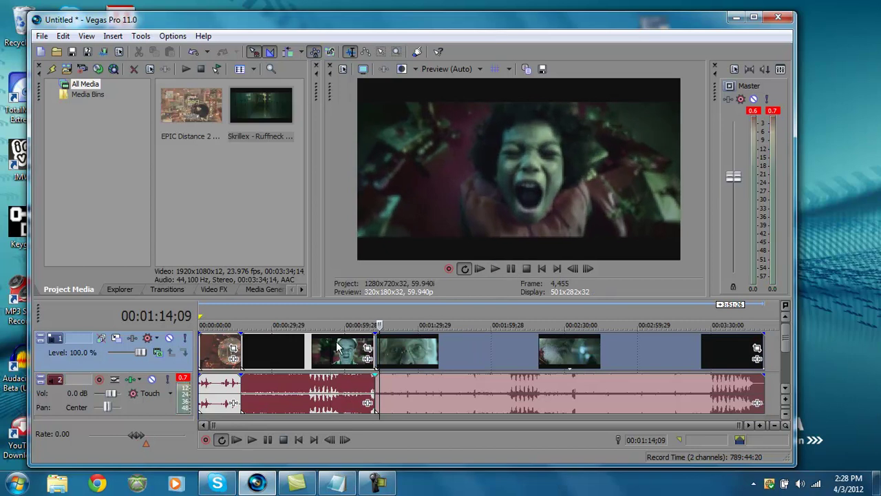
Step: Rearrange the tracks so the killcam is alone on tracks 1–2 and the Ruffneck remainder sits below
right_click(334, 345)
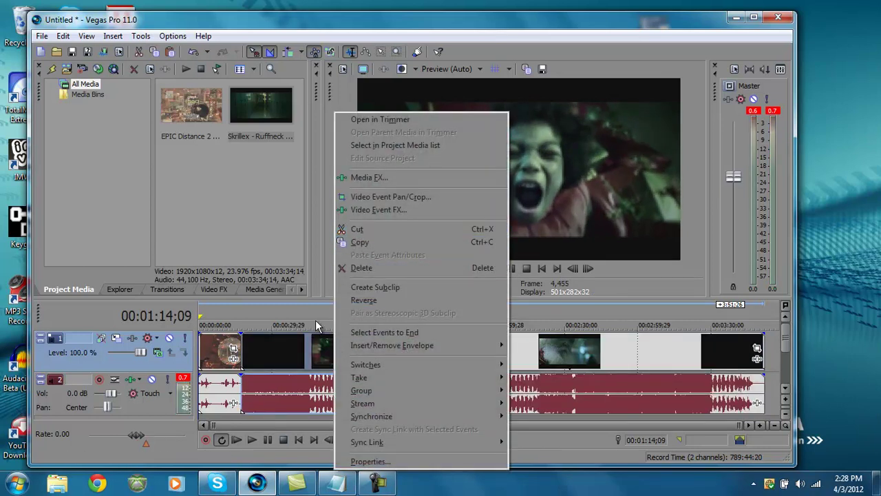
right_click(305, 349)
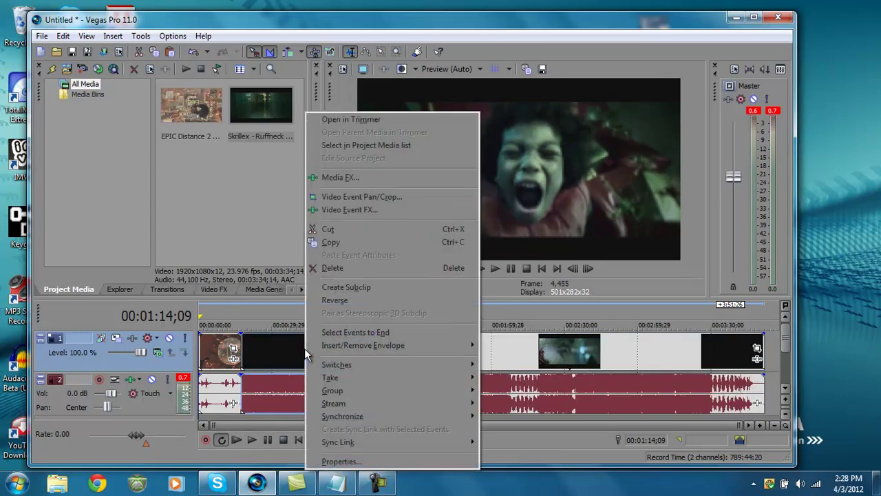
left_click(335, 232)
key("Delete")
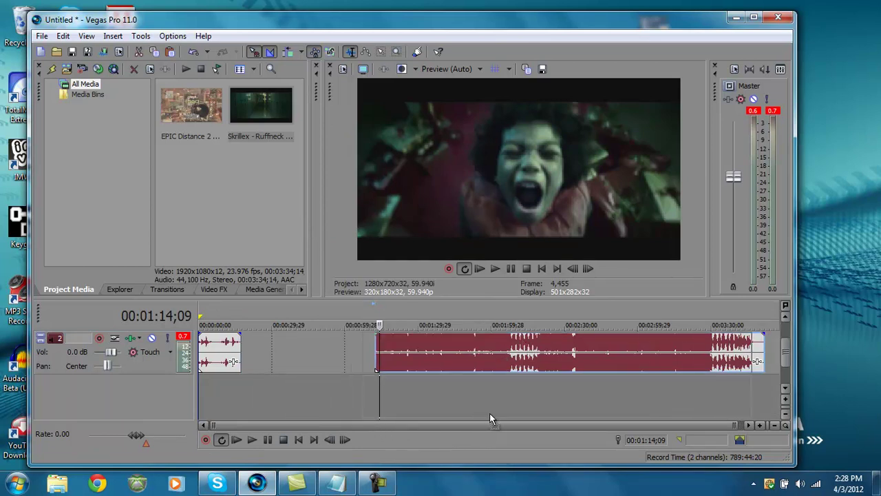
key("ctrl+z")
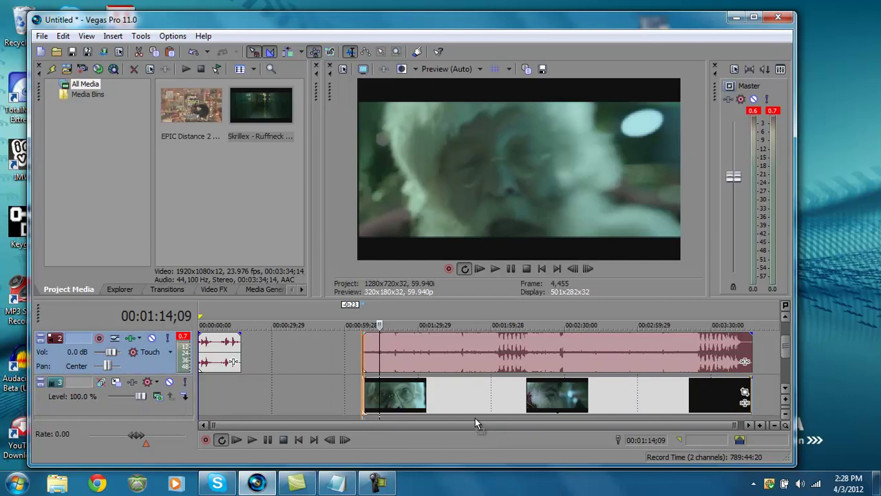
key("ctrl+x")
key("ctrl+v")
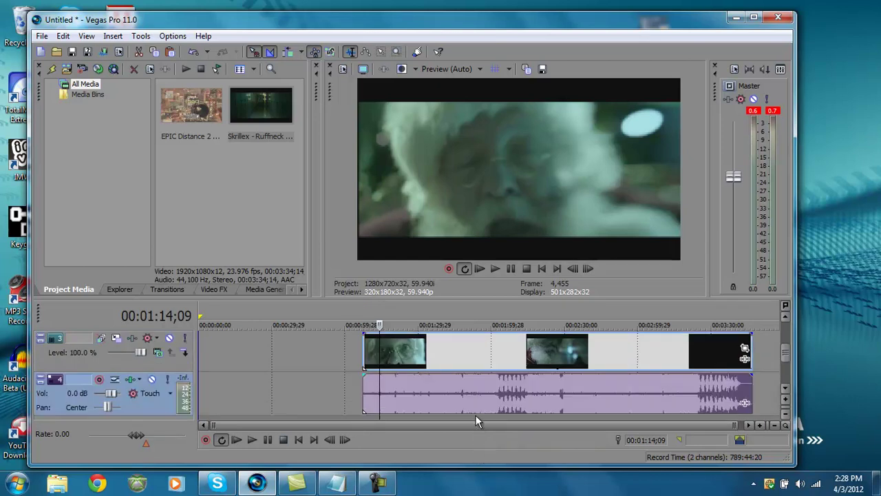
left_click_drag(782, 352, 786, 328)
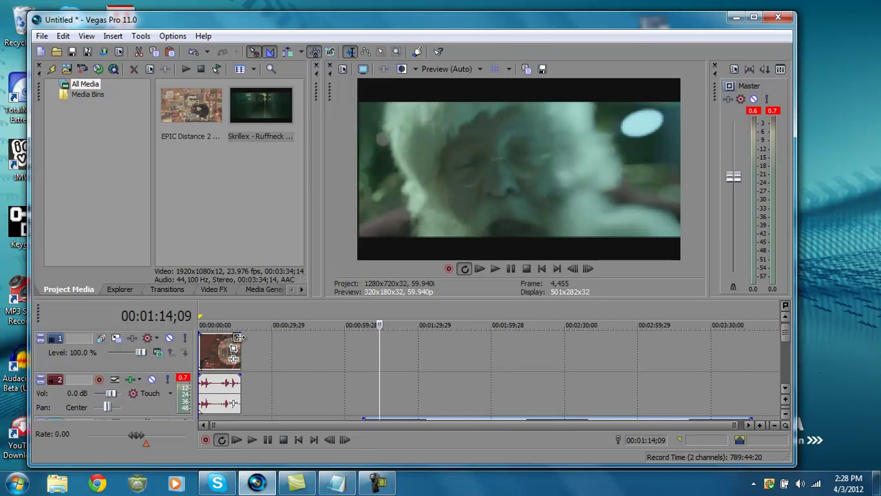
Step: Check the killcam's end at 00:00:17;12, then put the playhead at 00:00:06;29
left_click(238, 337)
scroll(238, 338, "up", 2)
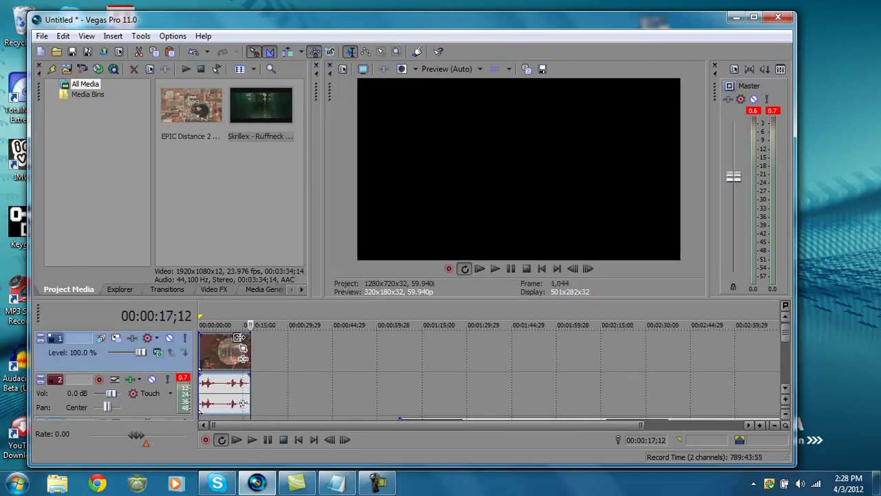
scroll(238, 337, "up", 3)
mouse_move(399, 403)
left_mouse_down()
mouse_move(478, 403)
mouse_move(406, 403)
left_mouse_up()
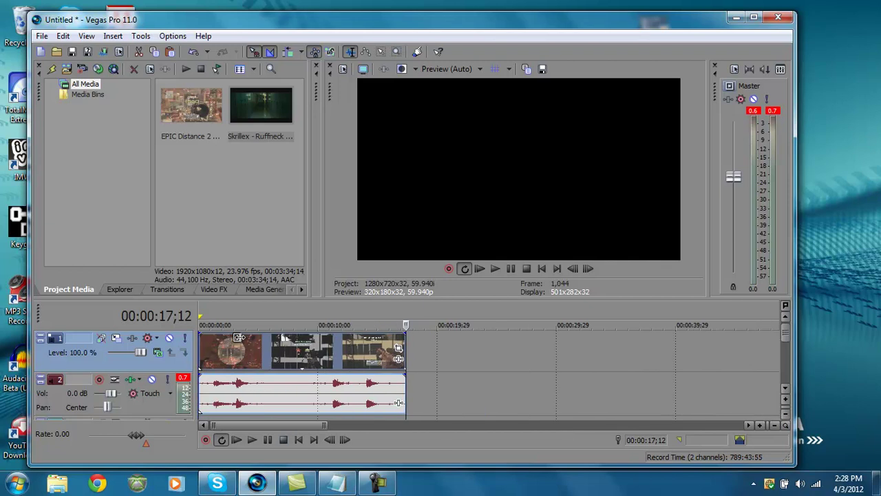
left_click(280, 350)
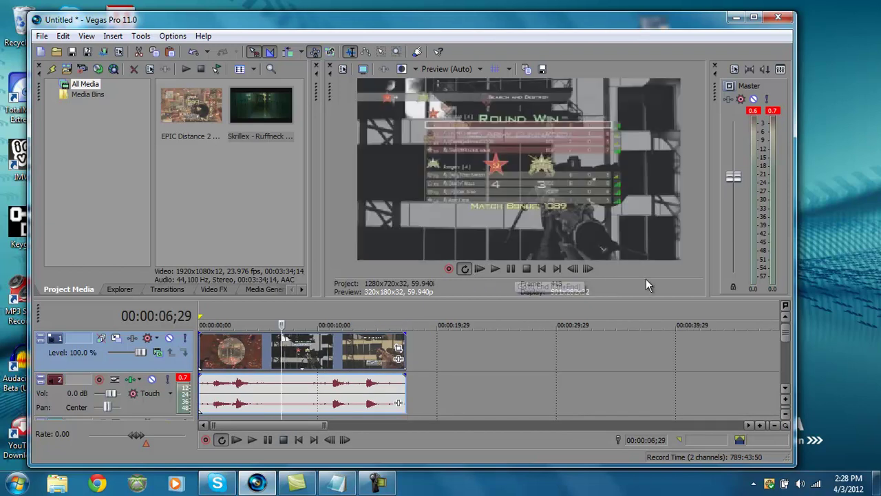
Step: Step frame by frame back to the sniper shot at 00:00:03;06 (frame 192)
left_click(574, 269)
left_click(574, 270)
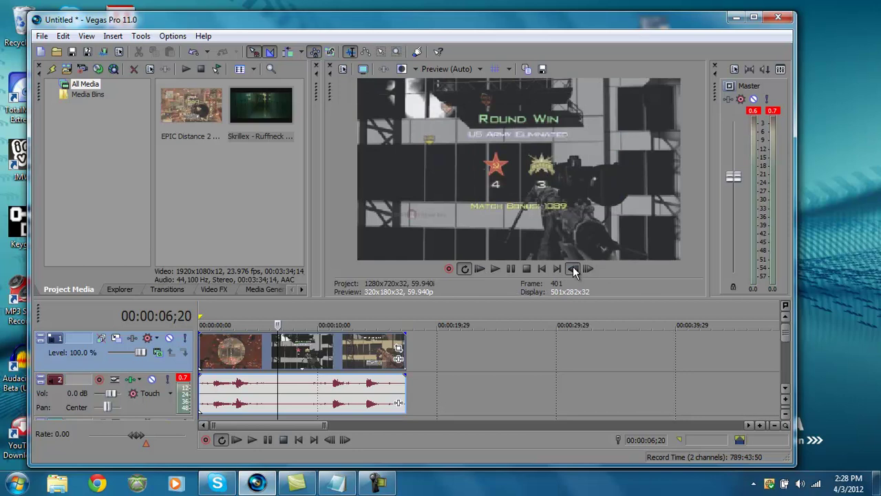
left_click(573, 269)
left_click(574, 269)
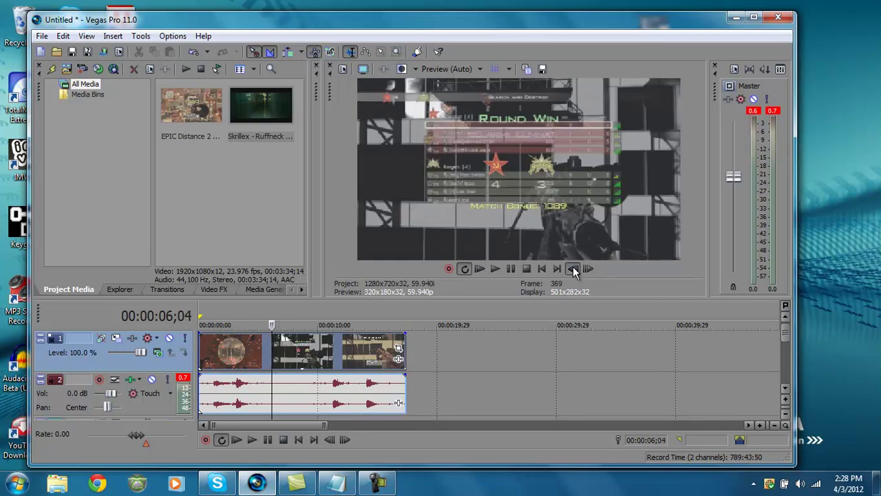
left_click(574, 270)
left_click(573, 270)
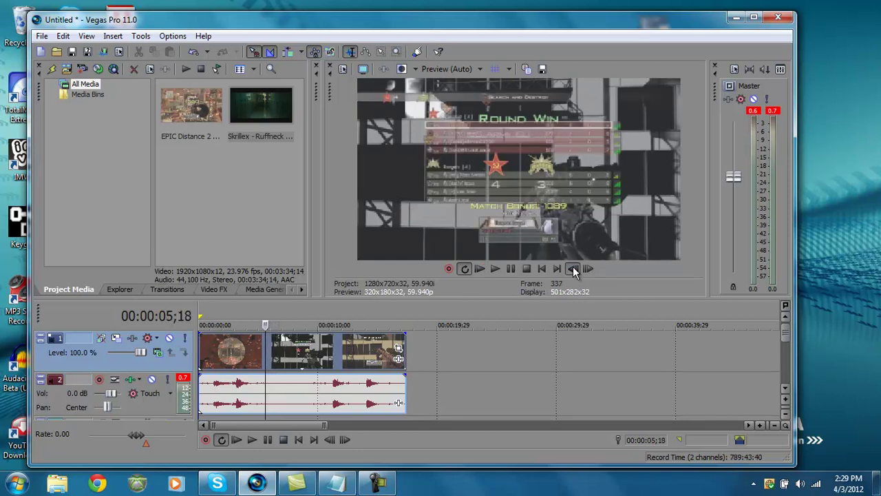
left_click(574, 270)
left_click(573, 269)
left_click(573, 269)
left_click(573, 269)
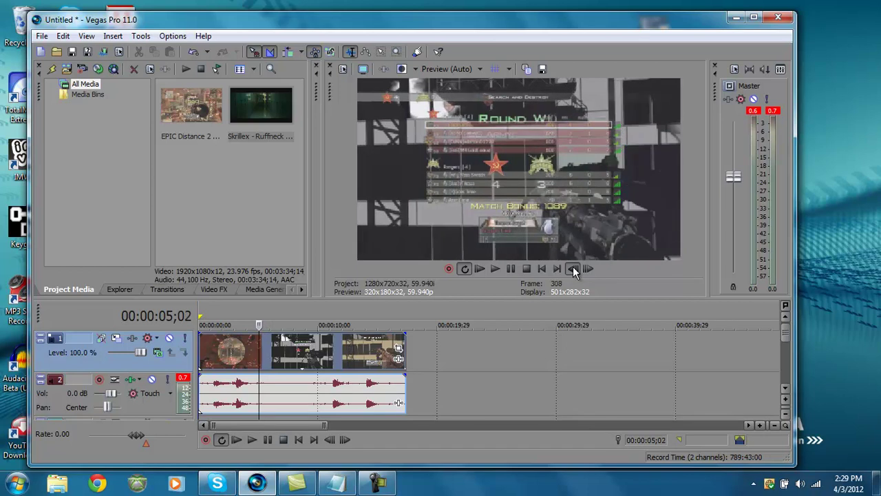
left_click(574, 269)
left_click(574, 269)
left_click(574, 269)
left_click(573, 269)
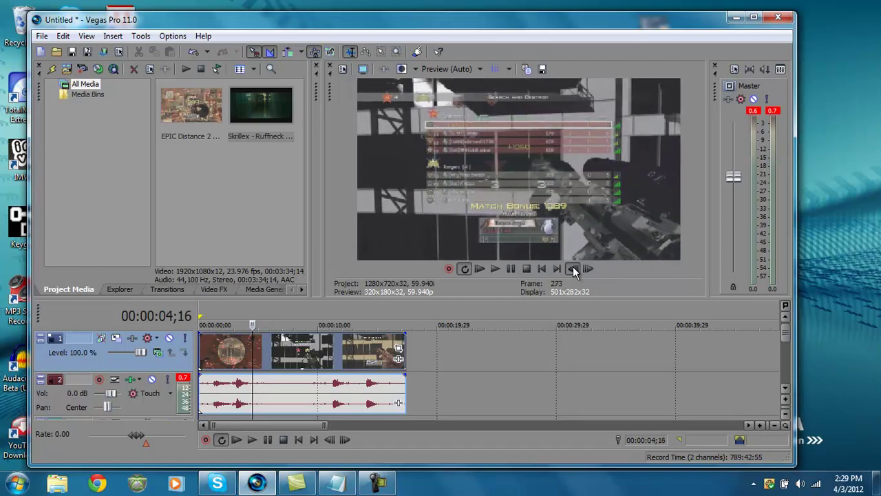
left_click(573, 269)
left_click(573, 269)
left_click(573, 269)
left_click(574, 269)
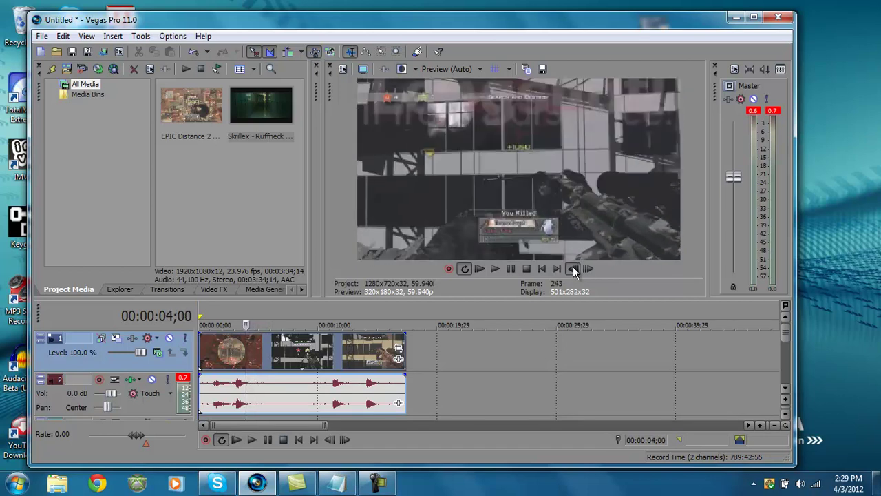
left_click(574, 269)
left_click(574, 269)
left_click(574, 270)
left_click(574, 269)
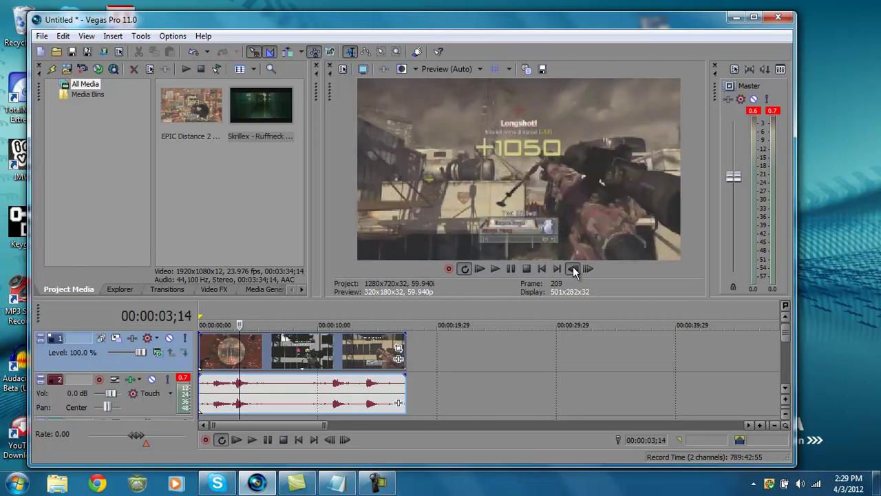
left_click(573, 270)
left_click(573, 269)
left_click(574, 269)
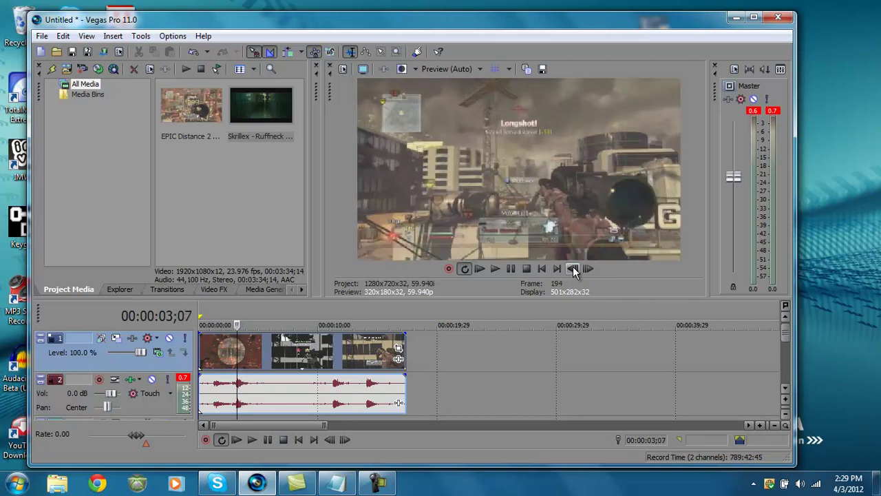
left_click(573, 269)
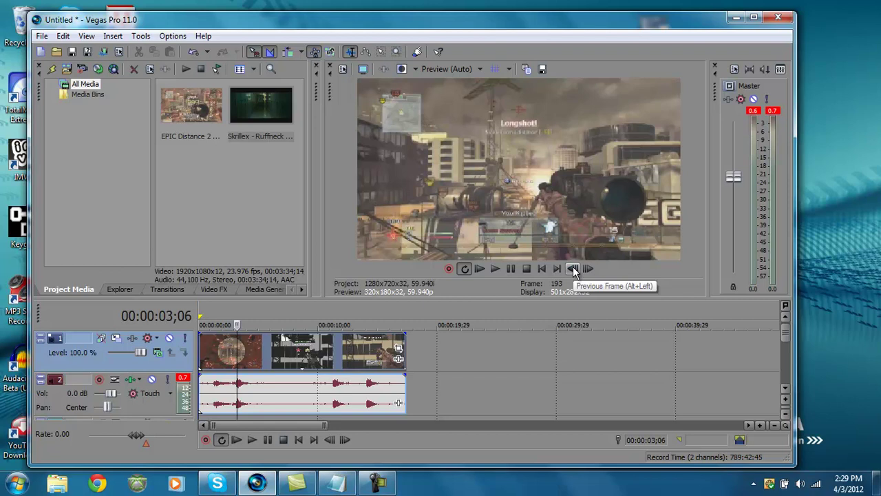
left_click(574, 269)
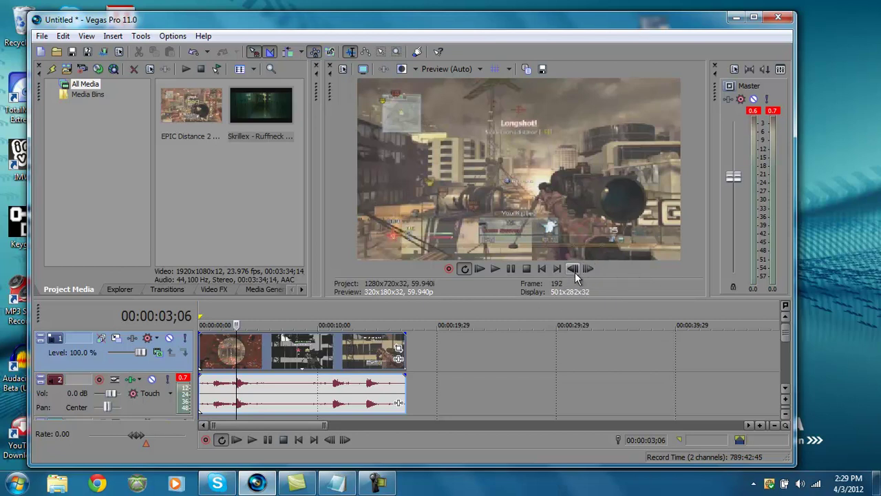
left_click(590, 270)
Step: Add a marker at 00:00:03;06 and slide the Ruffneck audio and video events earlier
key("m")
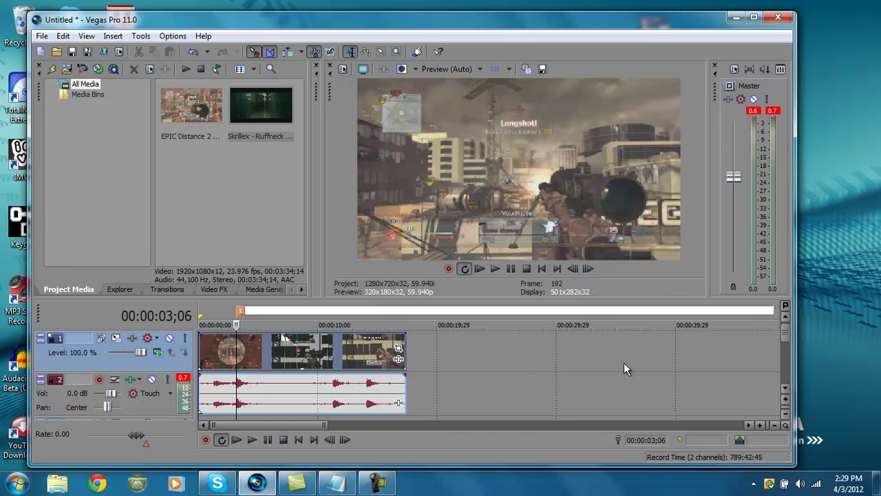
left_click_drag(786, 330, 786, 387)
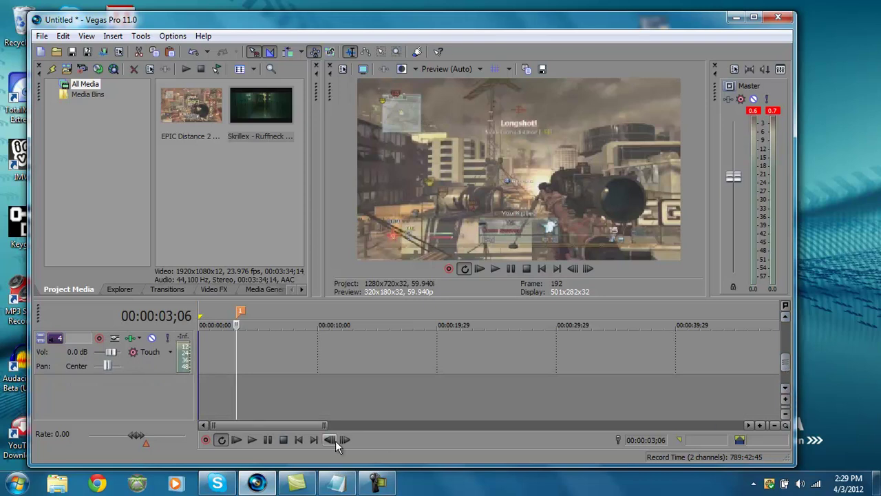
left_click_drag(316, 423, 406, 430)
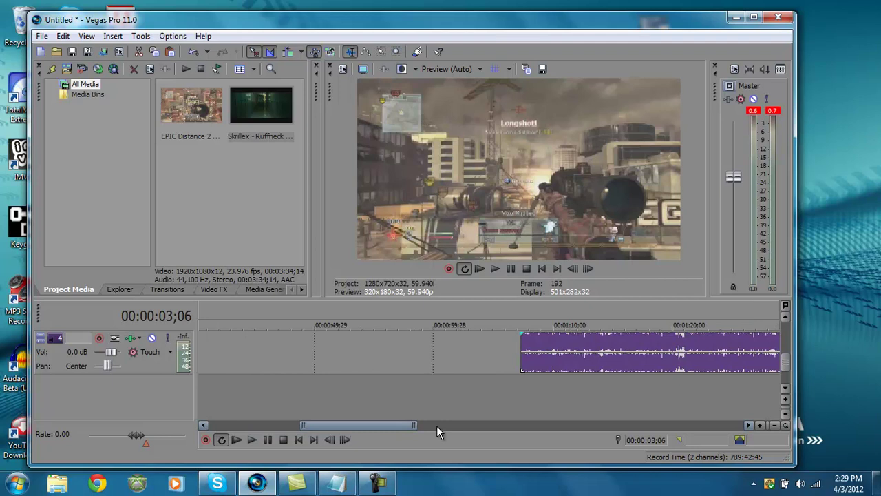
left_click_drag(561, 345, 415, 386)
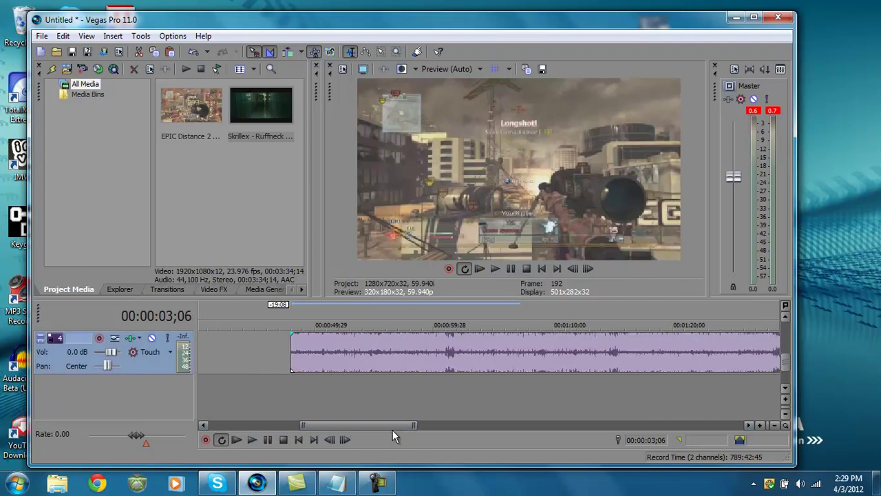
left_click_drag(393, 430, 332, 430)
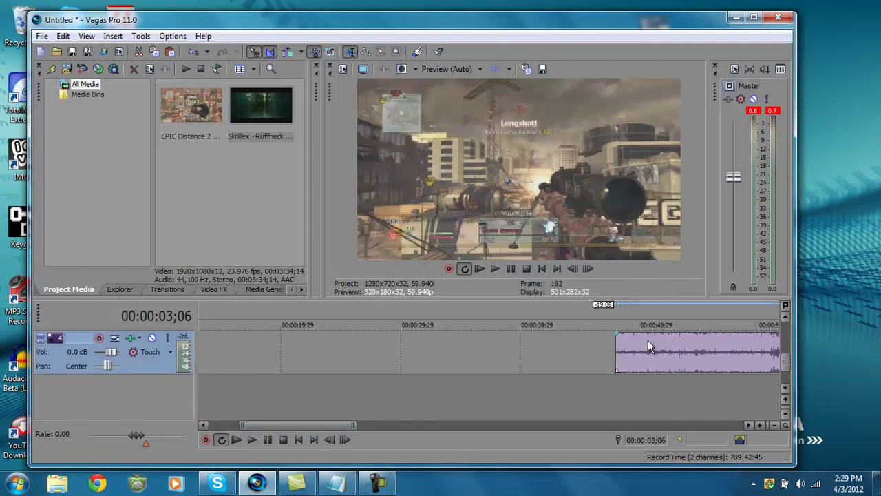
left_click_drag(648, 340, 441, 376)
left_click_drag(322, 425, 293, 424)
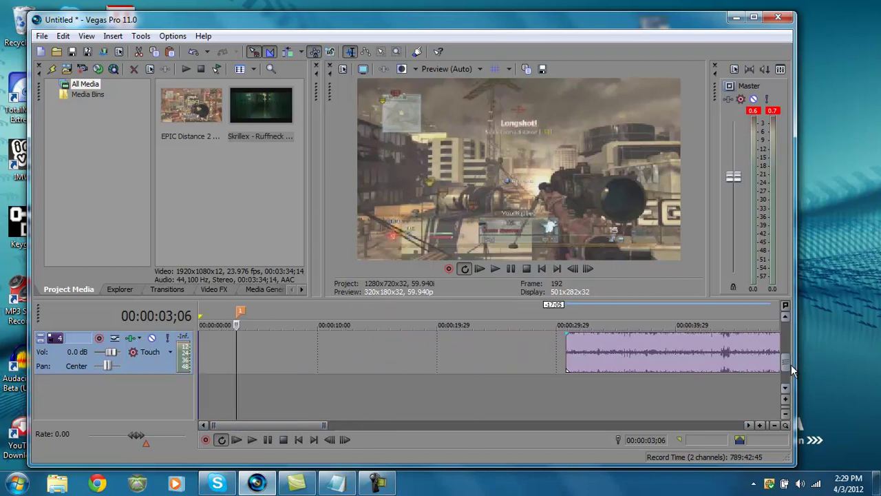
Step: Align the Ruffneck video and audio with 00:00:00 and trim their ends to about 00:01:44
left_click_drag(787, 363, 785, 352)
scroll(783, 343, "down", 5)
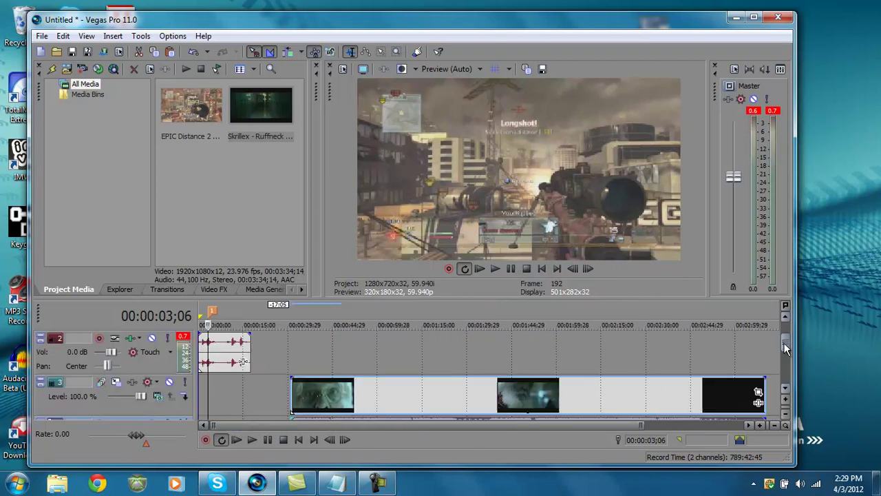
scroll(783, 342, "up", 1)
left_click_drag(784, 346, 784, 358)
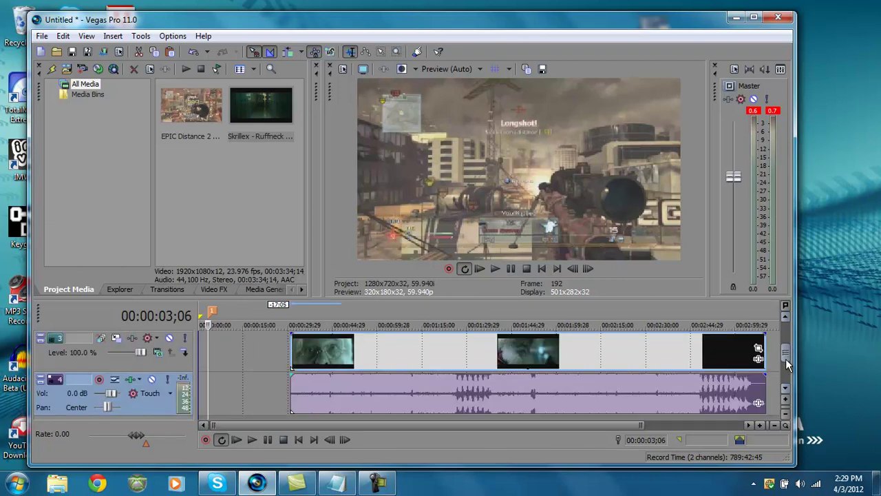
left_click_drag(424, 352, 345, 357)
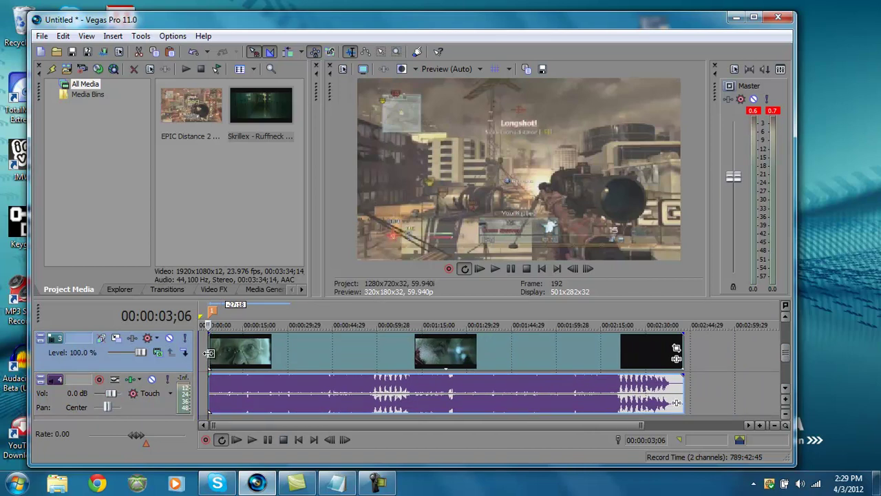
left_click_drag(208, 352, 199, 356)
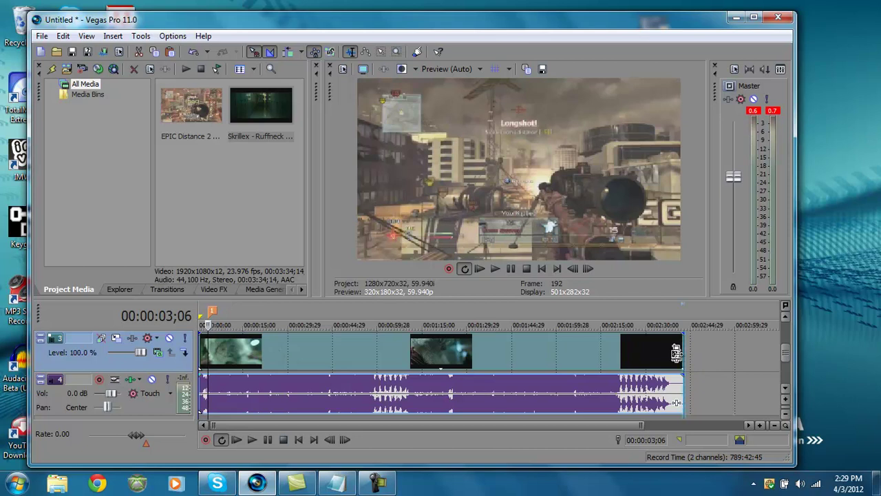
left_click_drag(675, 350, 523, 357)
Step: Preview the project from the start and shorten the music events further
left_click(484, 271)
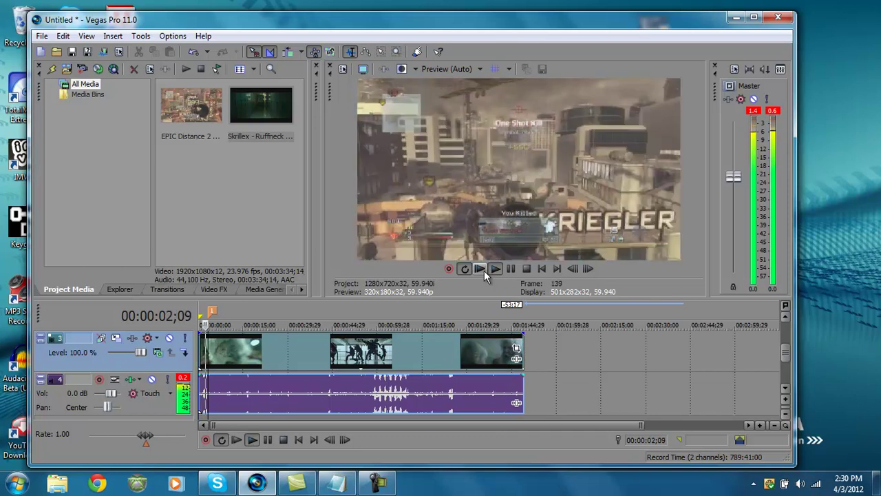
left_click(510, 269)
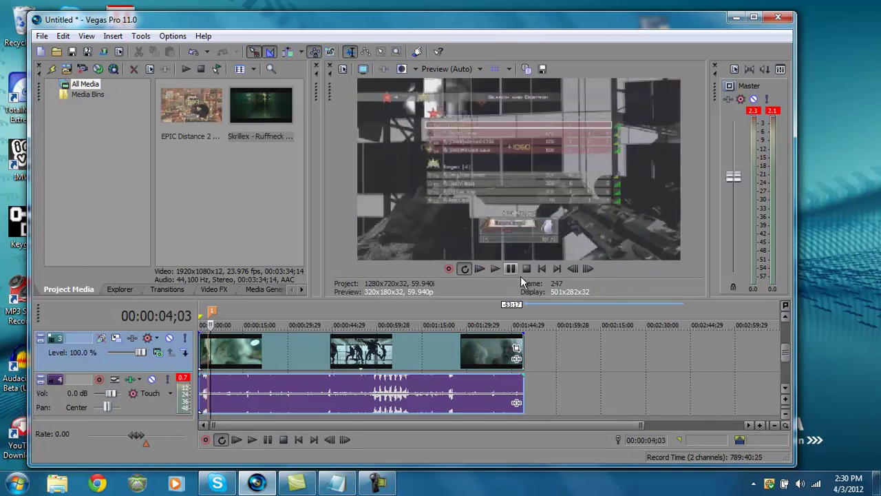
left_click_drag(522, 354, 473, 354)
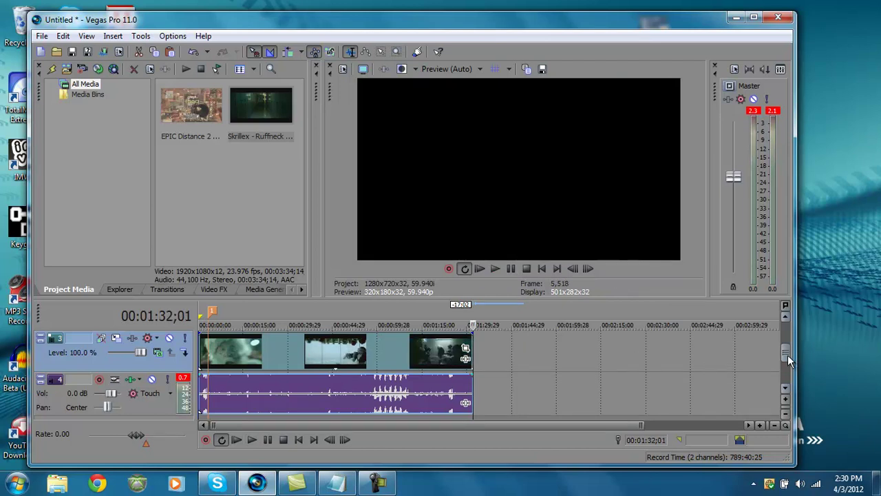
left_click_drag(788, 355, 786, 340)
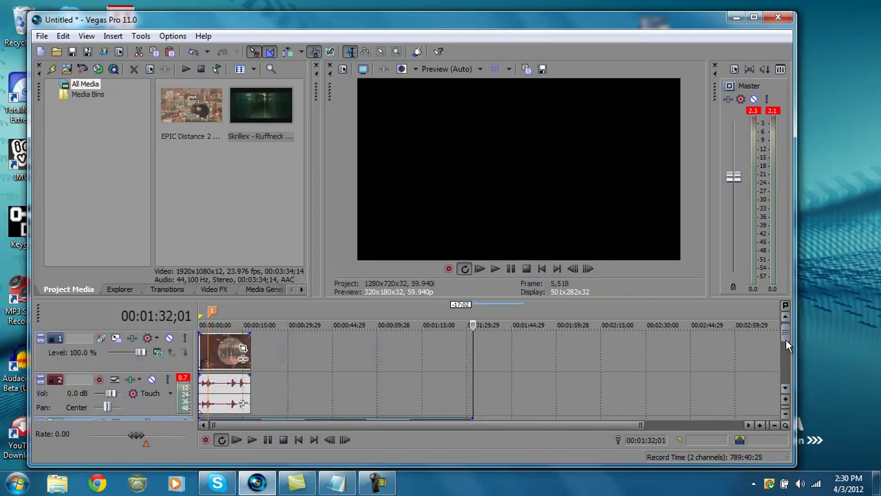
Step: Mark the gameplay clip's end at 00:00:17;12, trim the Ruffneck video to it, and preview
left_click(249, 341)
key("m")
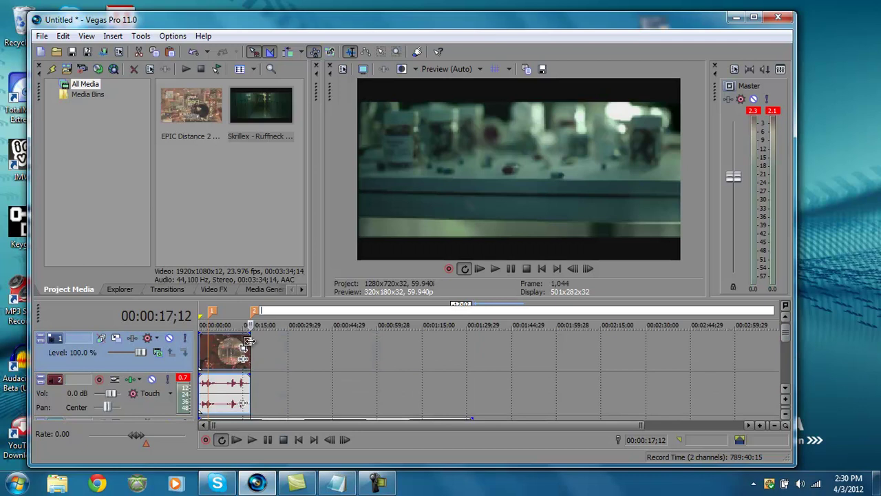
left_click_drag(790, 332, 786, 343)
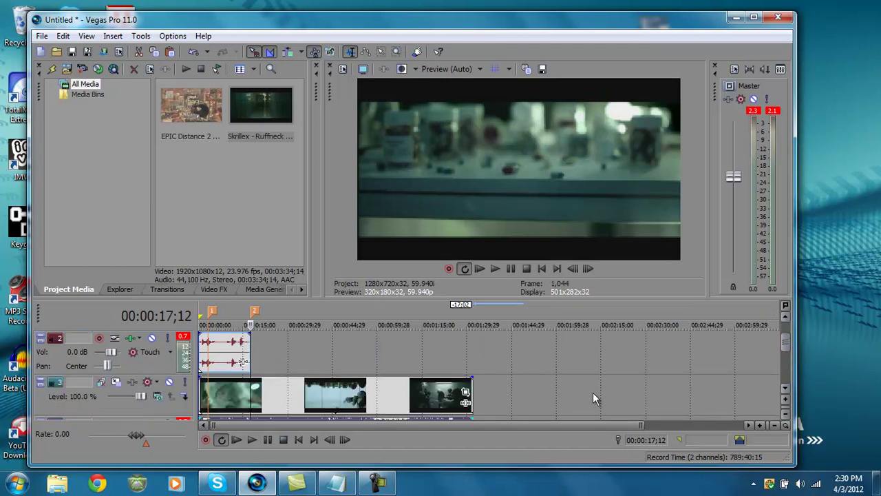
left_click_drag(468, 383, 250, 408)
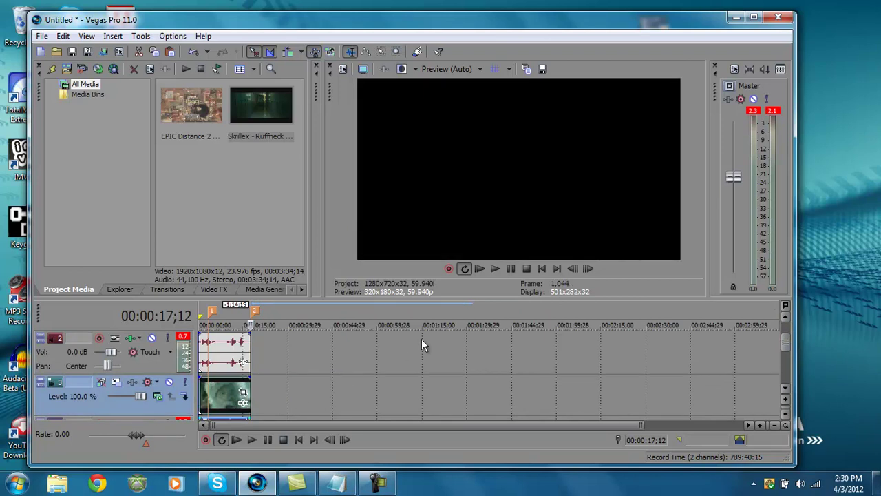
left_click(480, 269)
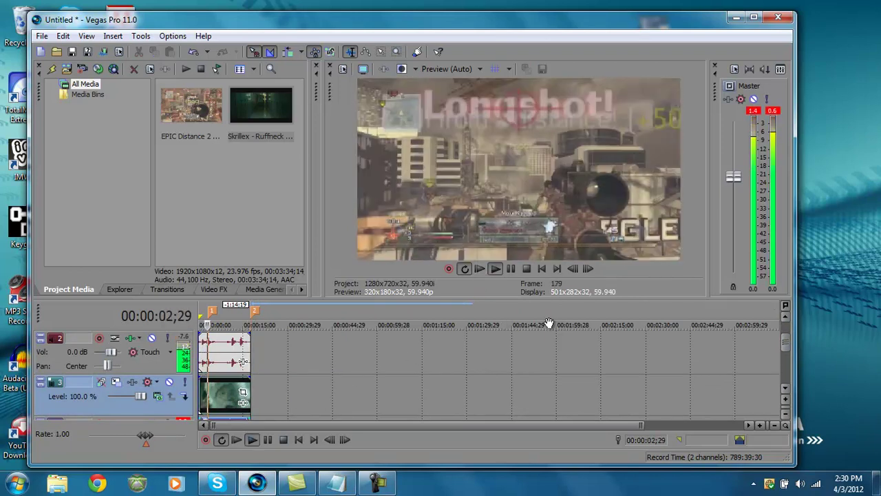
left_click(510, 268)
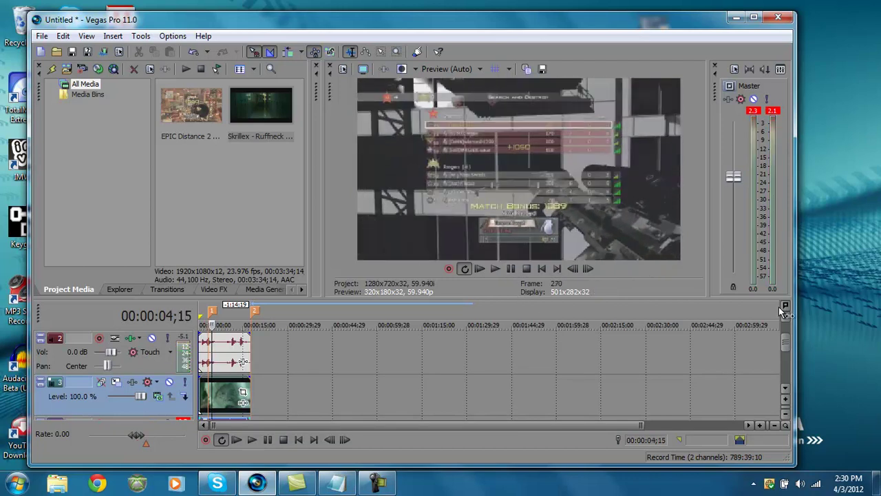
Step: Zoom in on the clips and mute the music video track 3
left_click_drag(788, 342, 791, 354)
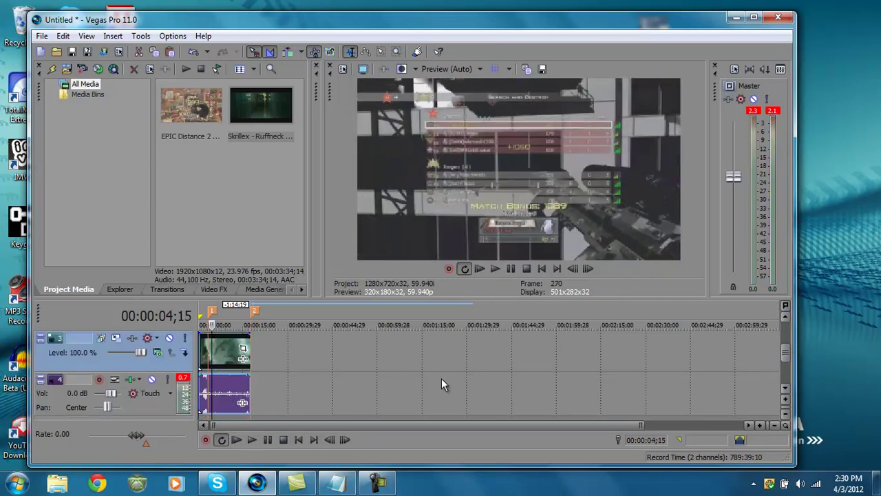
scroll(442, 379, "up", 8)
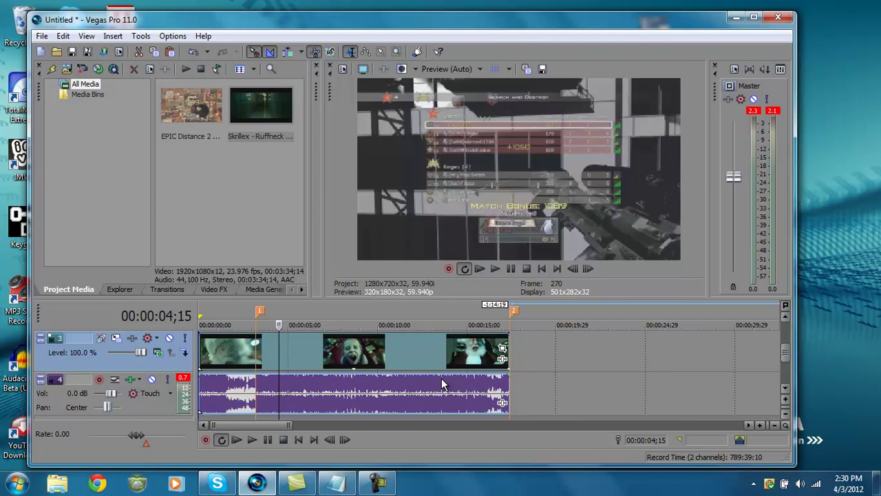
scroll(441, 380, "up", 1)
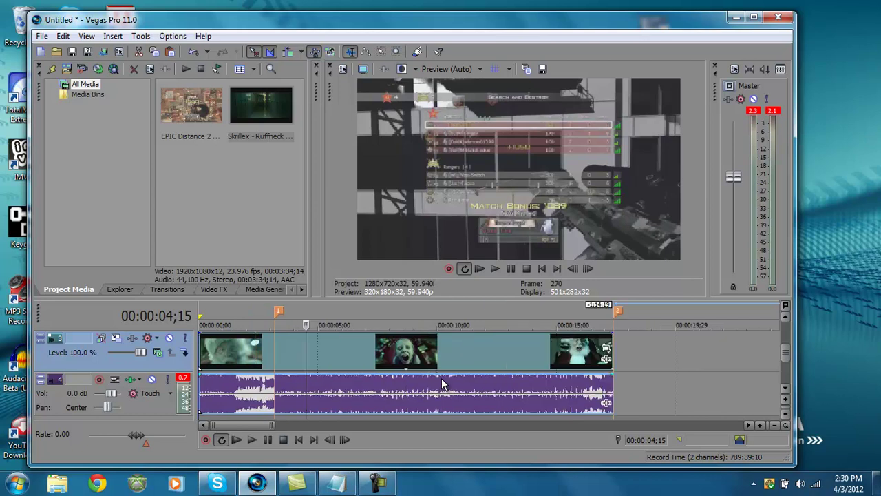
left_click_drag(789, 352, 789, 350)
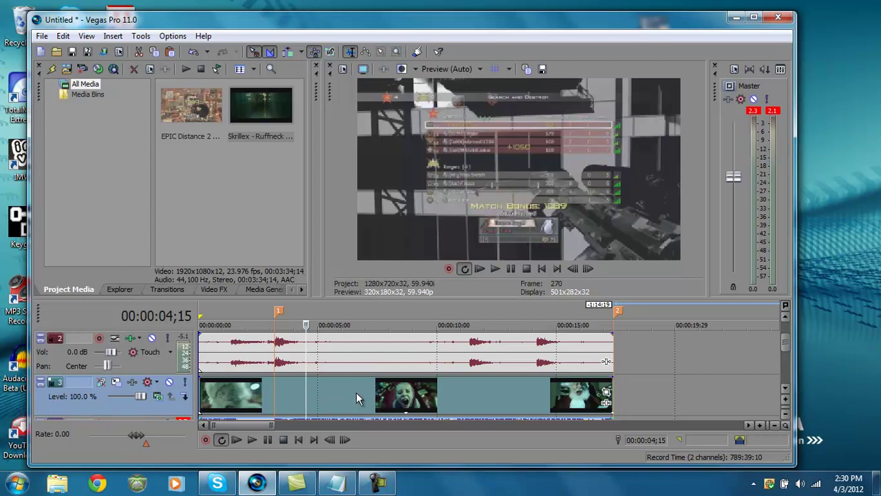
left_click(169, 382)
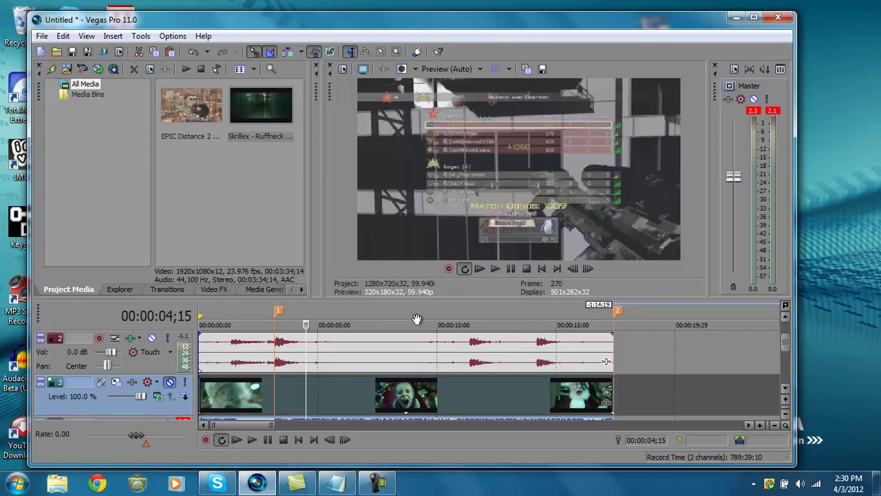
Step: Lower the gameplay audio track 2 volume to -3.4 dB
left_click_drag(112, 357, 107, 359)
left_click(284, 339)
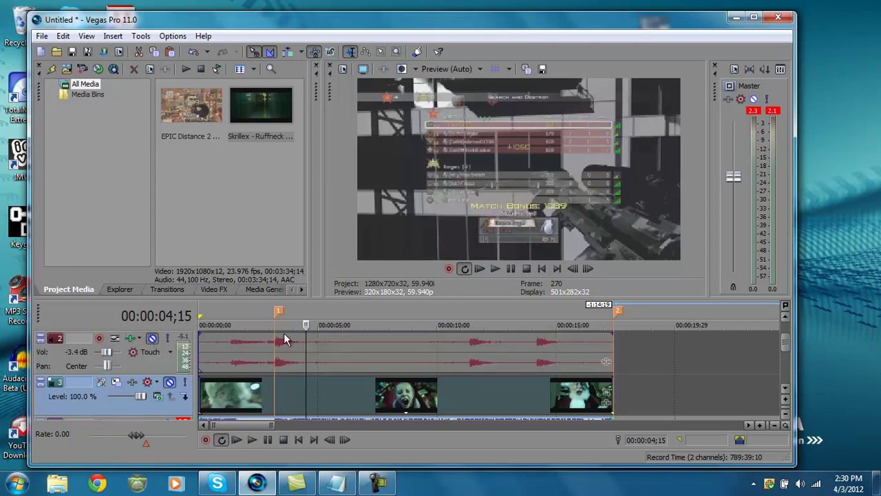
left_click_drag(788, 341, 793, 323)
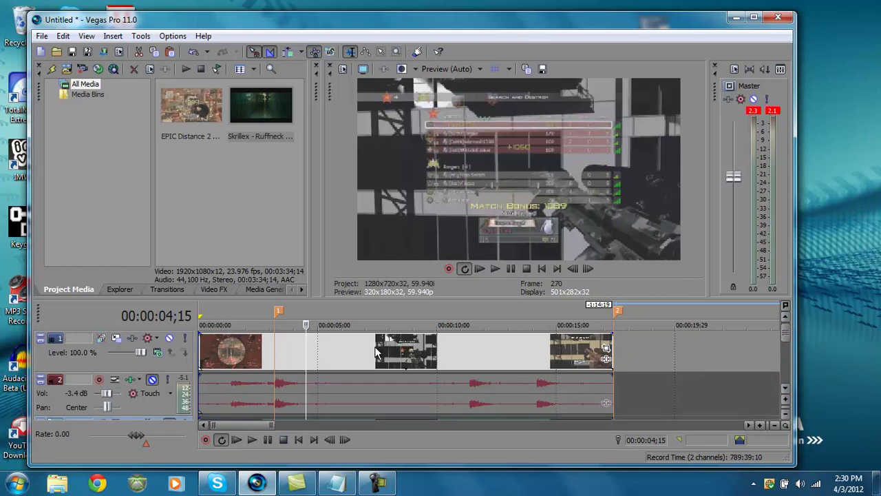
Step: Move the playhead to marker 1 at 00:00:03;06 and split the killcam video and audio there
left_click_drag(570, 269, 574, 272)
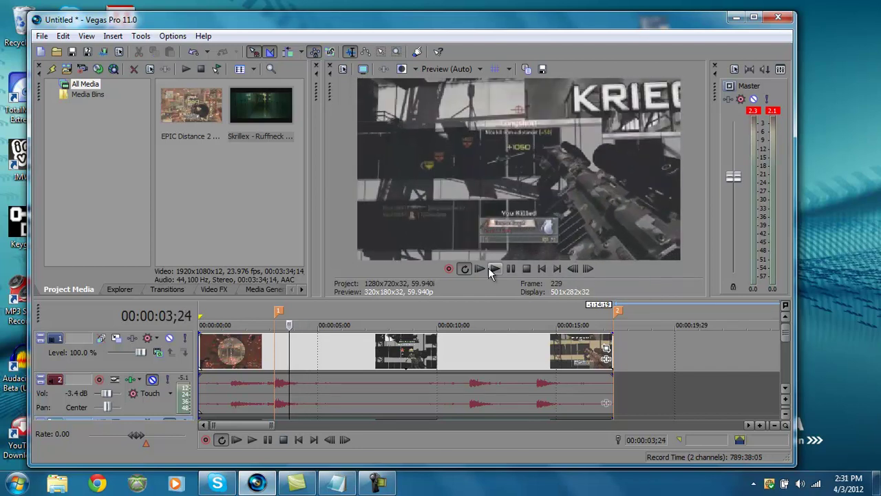
left_click(278, 310)
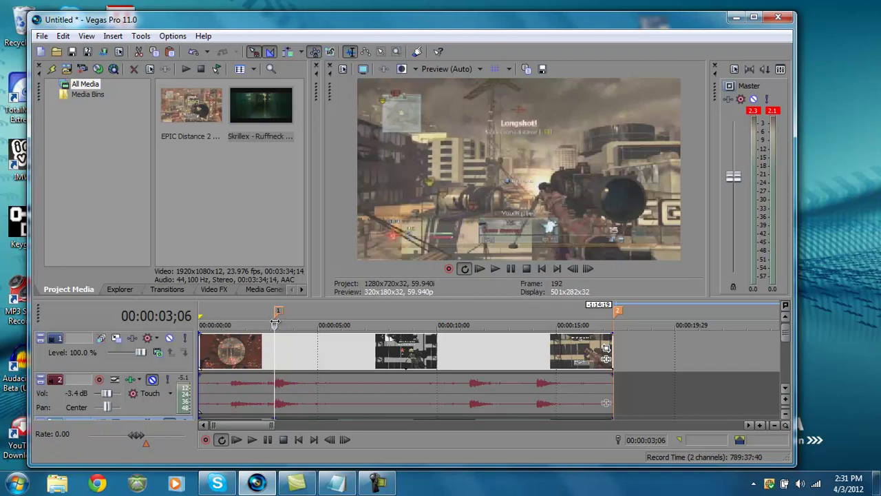
left_click(274, 358)
key("s")
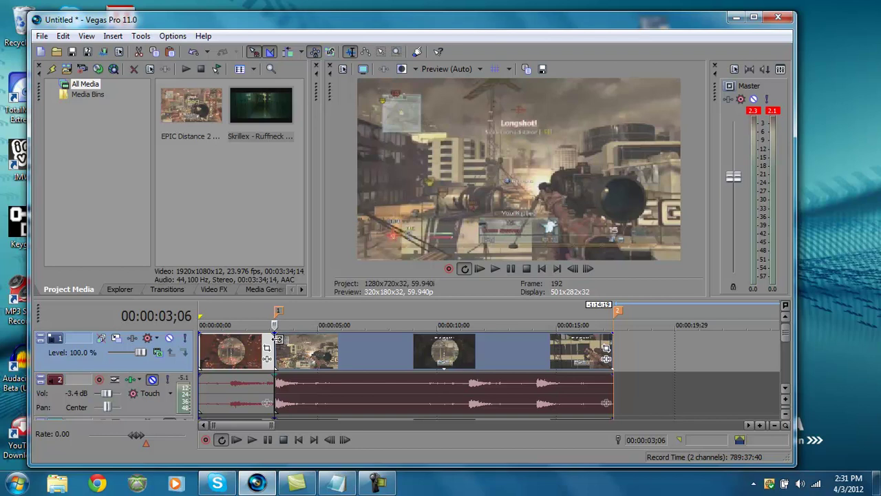
left_click(275, 347)
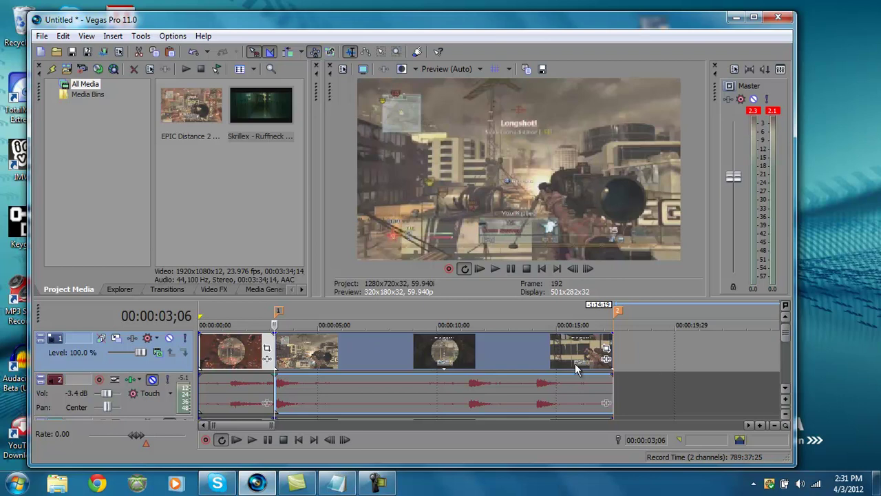
Step: Give the pre-shot event a Pan/Crop tilt of 377.9° at 1,031.3 × 580.1, then play it back
left_click(268, 360)
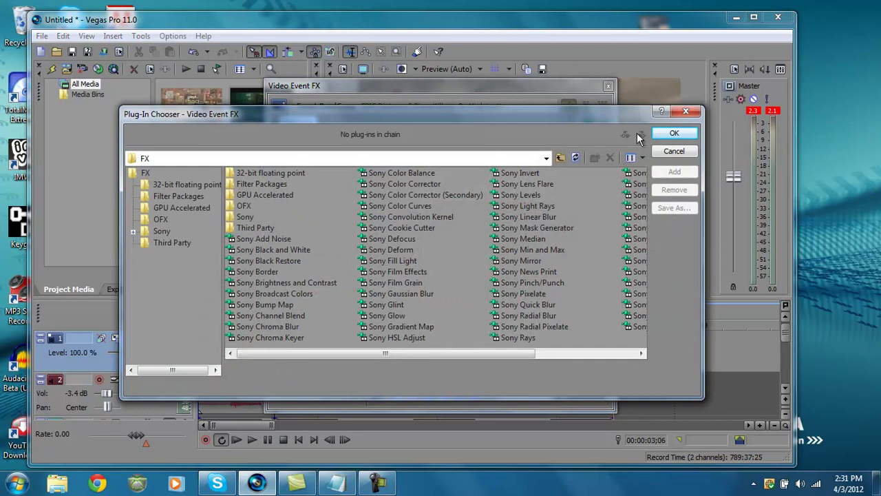
left_click(672, 134)
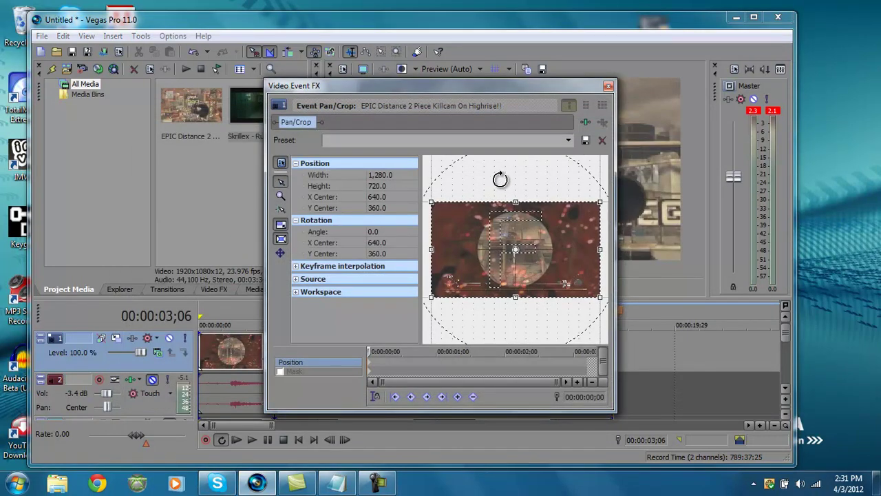
left_click_drag(500, 178, 527, 213)
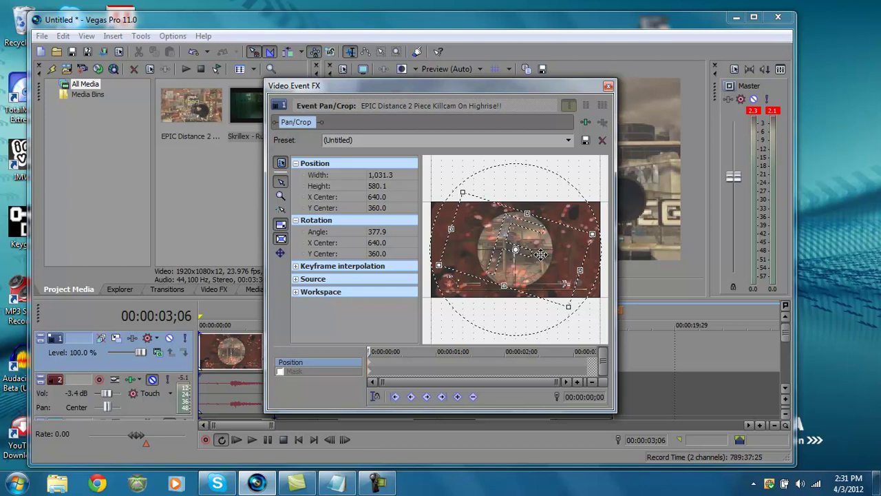
mouse_move(579, 269)
left_mouse_down()
mouse_move(547, 269)
mouse_move(580, 271)
left_mouse_up()
left_click(586, 141)
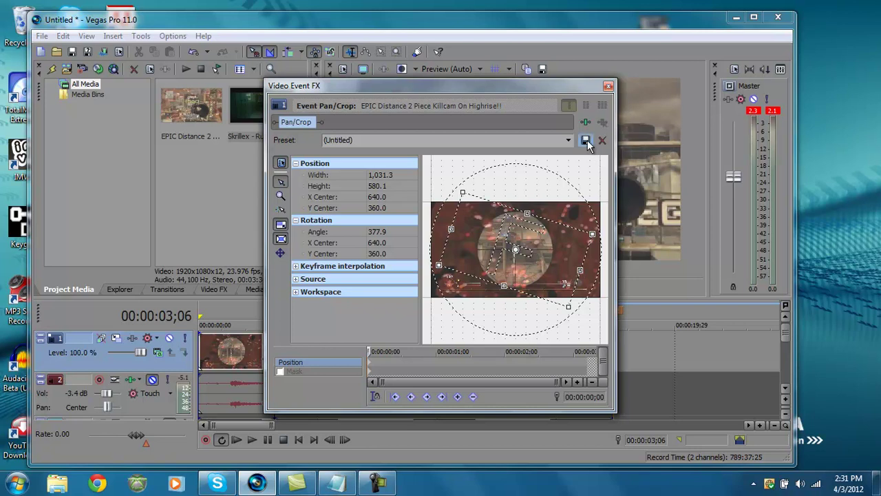
left_click(608, 87)
left_click(483, 266)
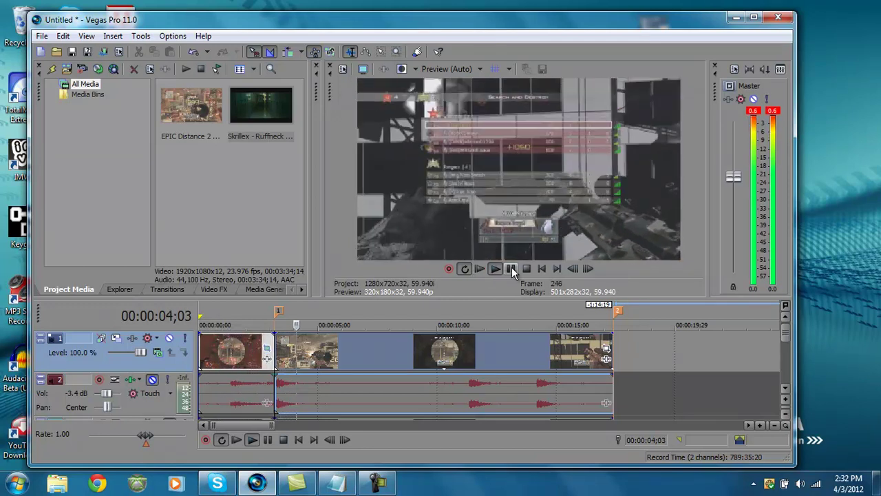
Step: Apply Sony Black and White at 0.674 blend to the opening pre-shot event, then replay it from the start
left_click(512, 269)
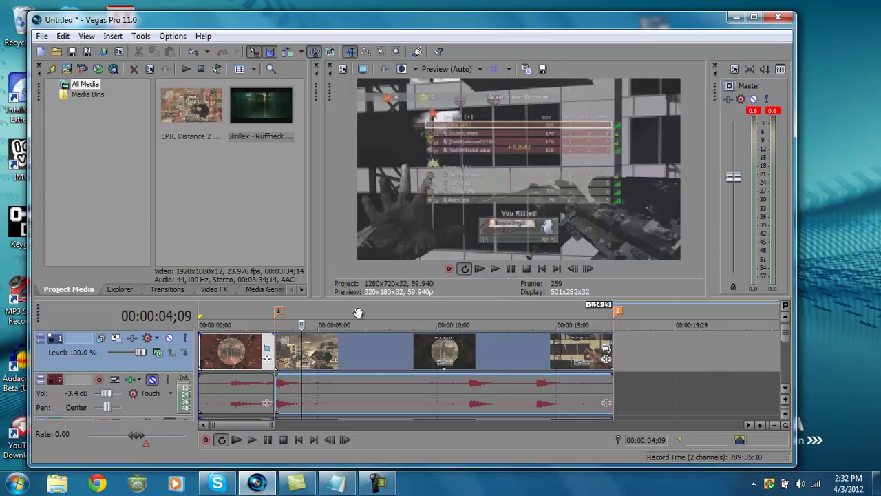
left_click(267, 353)
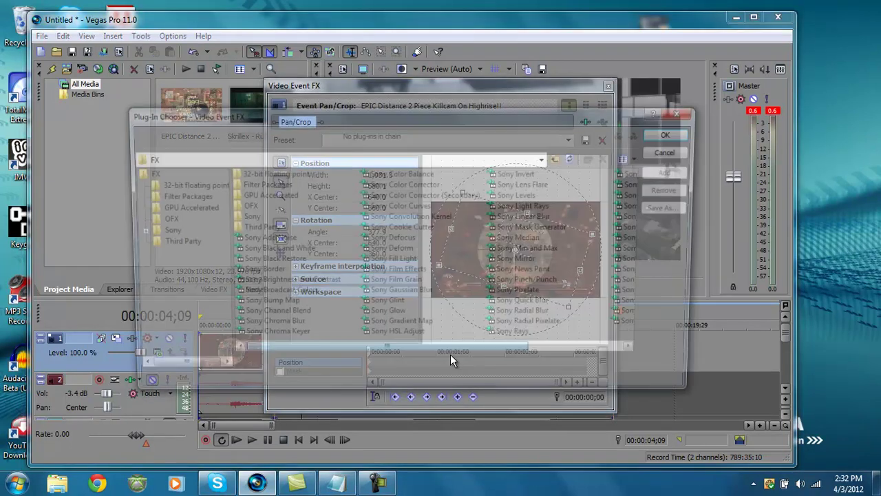
double_click(291, 250)
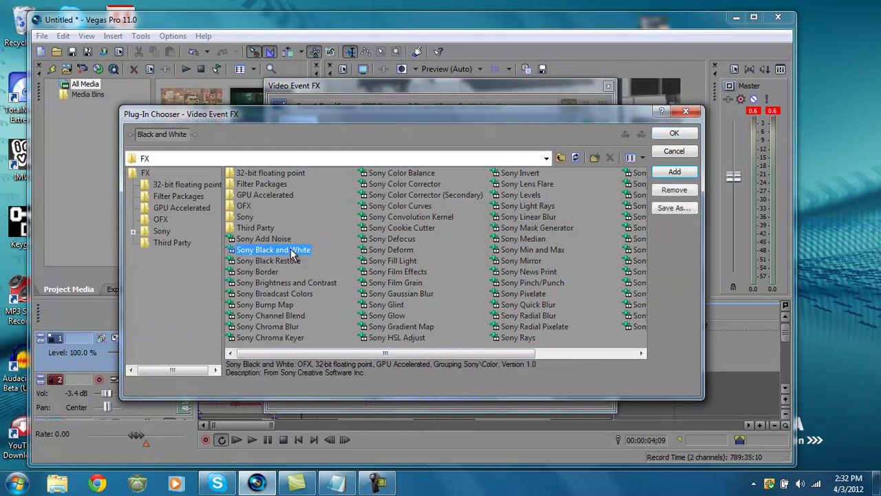
left_click(675, 134)
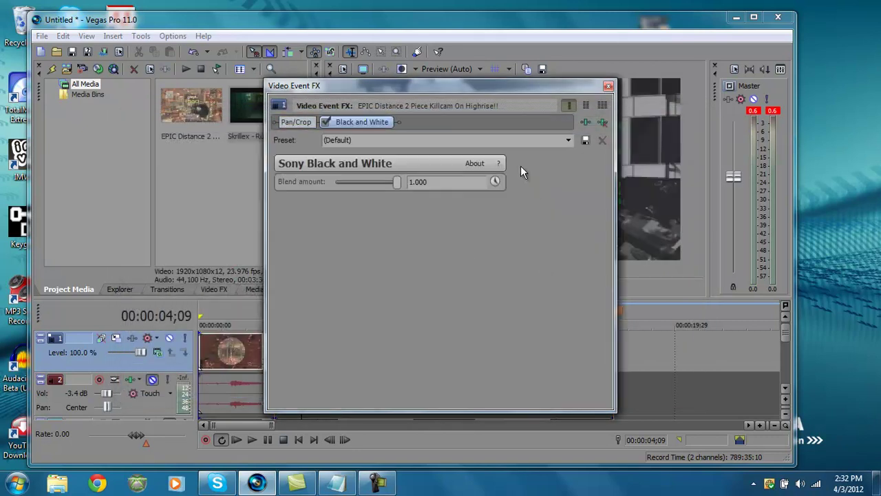
left_click_drag(395, 182, 377, 182)
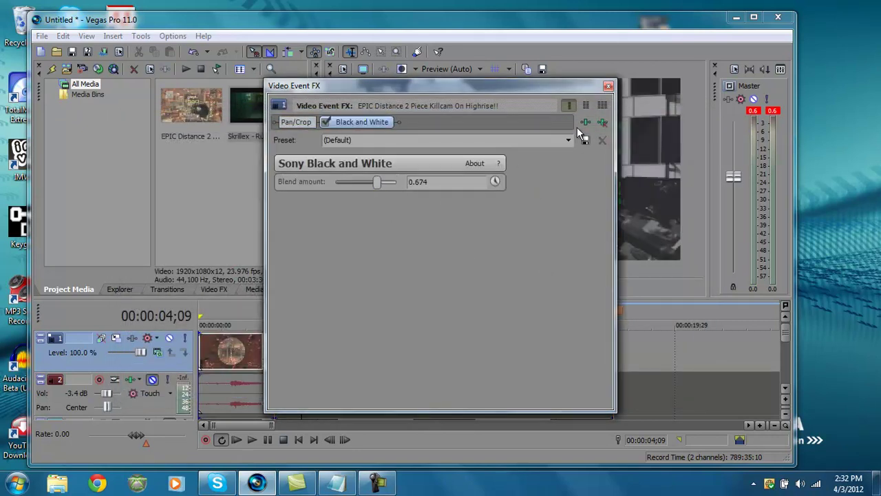
left_click(608, 85)
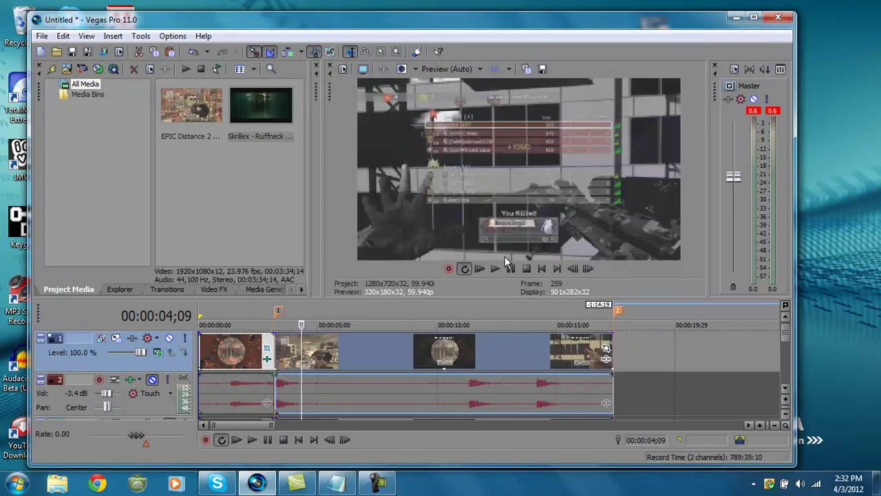
left_click(486, 268)
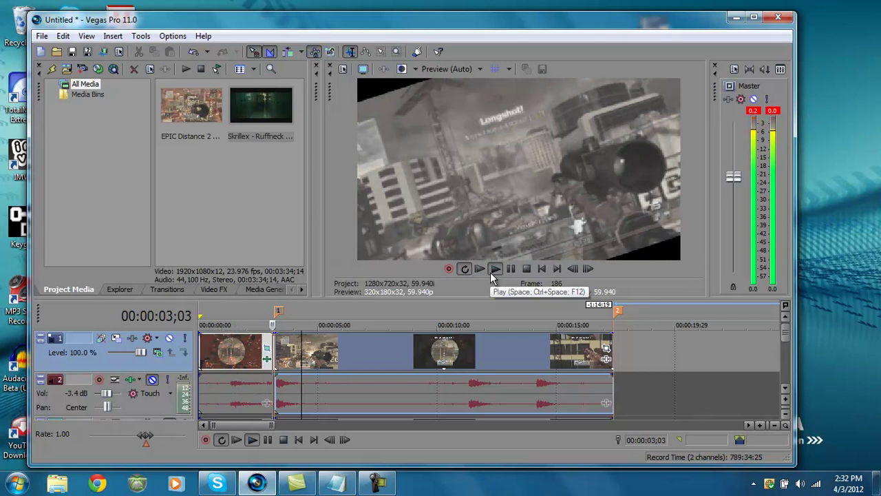
left_click(510, 268)
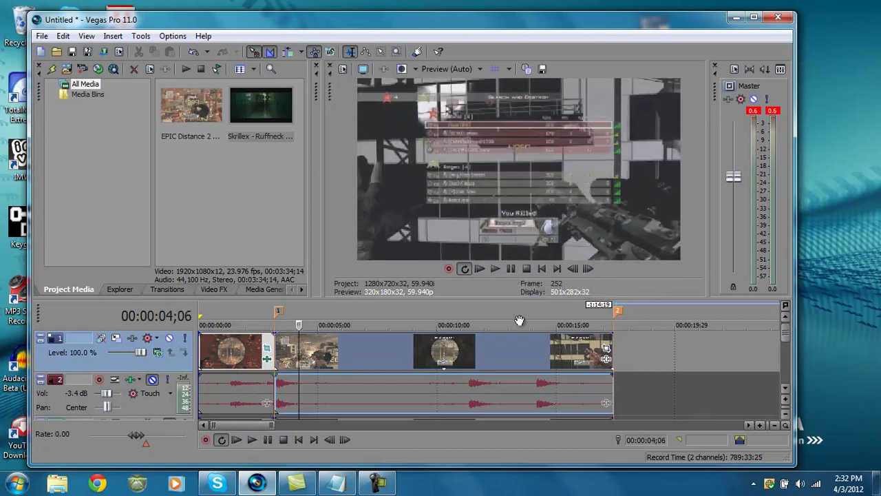
Step: Add the Sony Film Effects plug-in to the second (post-shot) event's FX chain
left_click(606, 359)
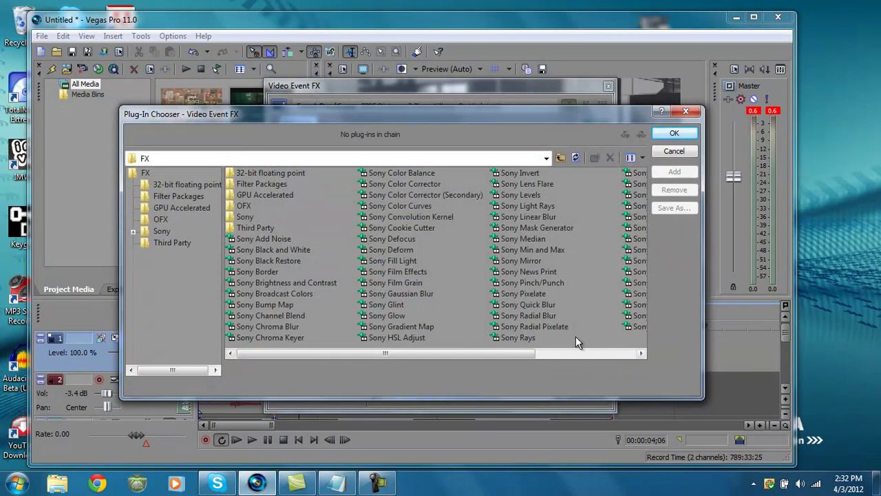
left_click_drag(371, 356, 506, 354)
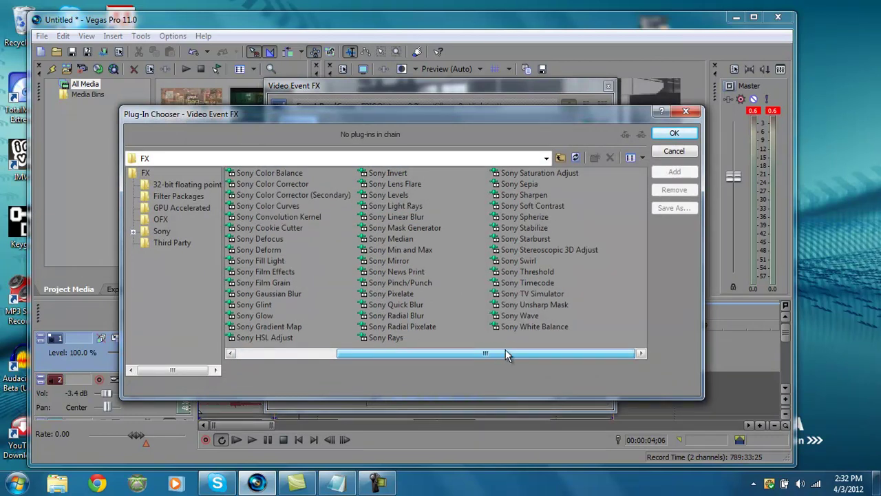
left_click_drag(505, 355, 383, 342)
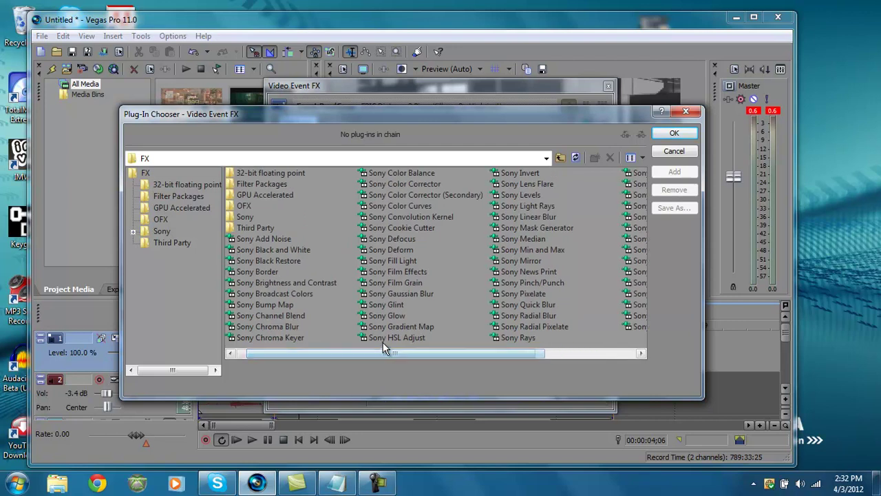
double_click(415, 271)
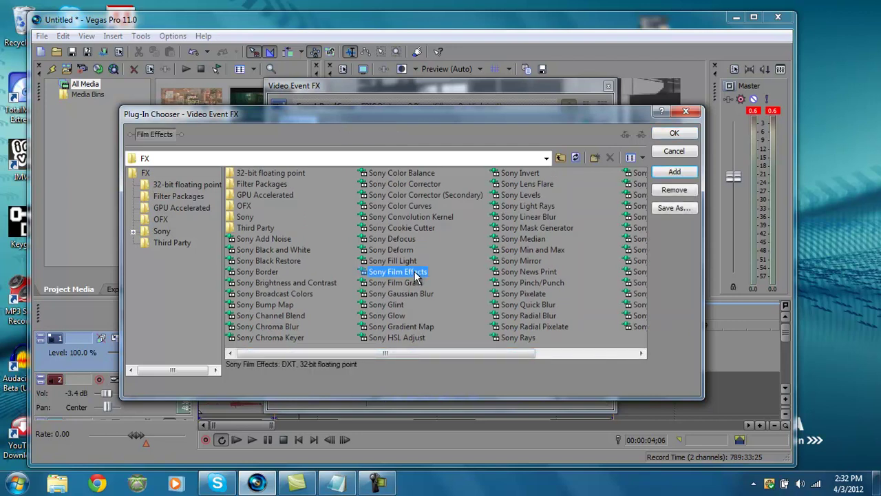
Step: Set Film Effects grain to 0.085 and use Jitter particles at amount 32
left_click(670, 135)
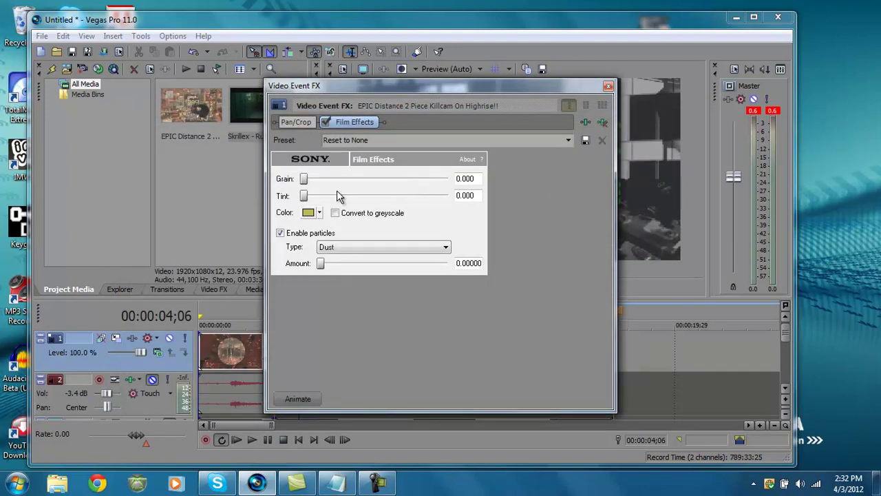
mouse_move(305, 181)
left_mouse_down()
mouse_move(442, 183)
mouse_move(454, 196)
mouse_move(387, 181)
mouse_move(313, 187)
mouse_move(358, 196)
mouse_move(303, 198)
left_mouse_up()
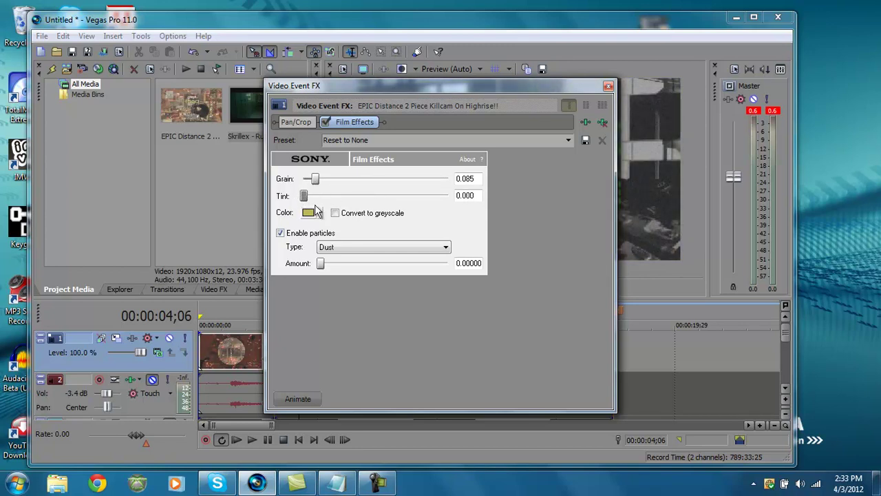
left_click(372, 248)
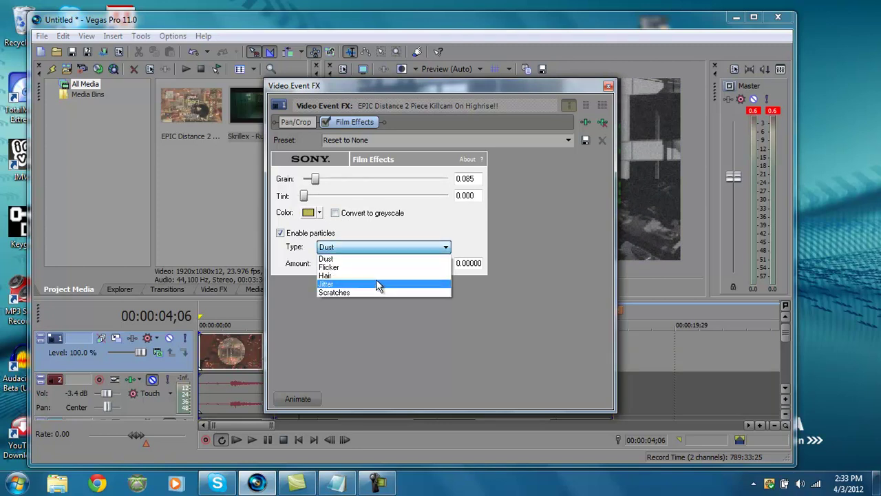
left_click(376, 282)
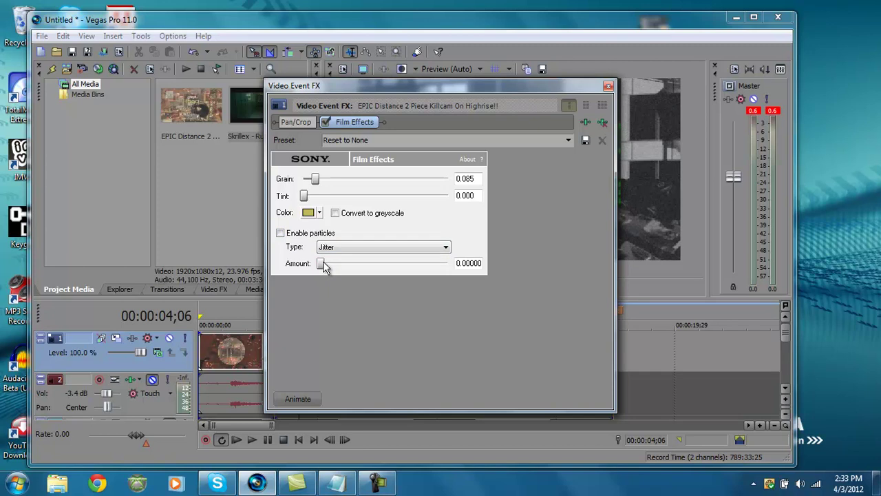
left_click_drag(322, 264, 468, 267)
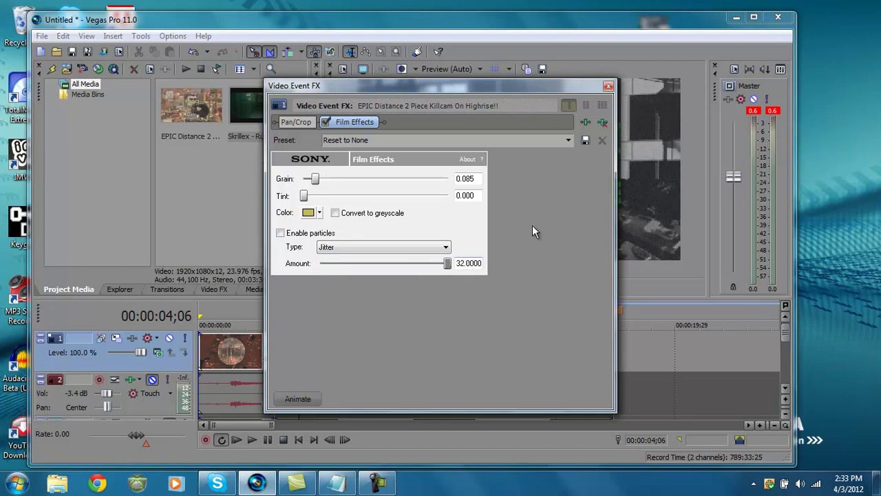
Step: Attempt to save the film settings as a preset, dismissing the cannot-save warning twice
left_click(586, 140)
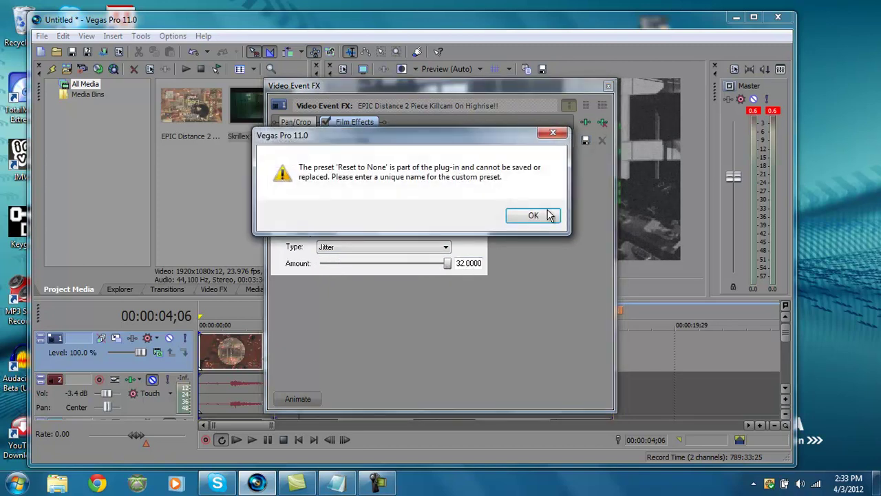
left_click(529, 215)
left_click(586, 140)
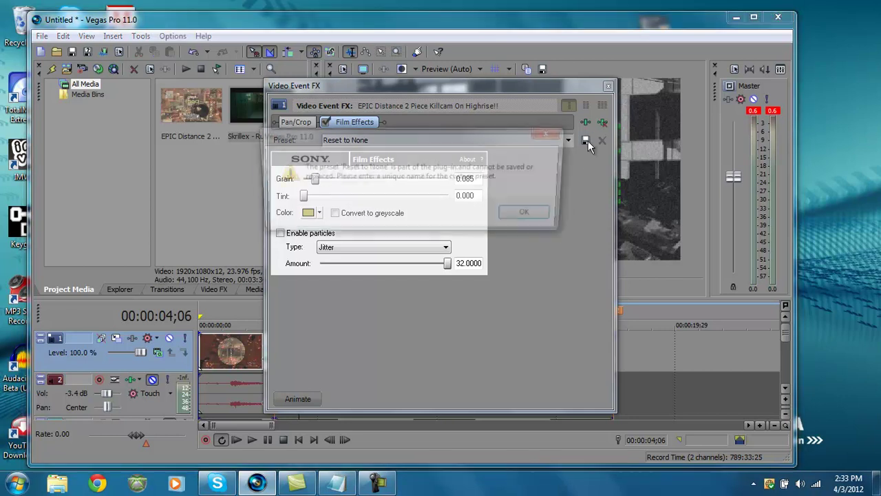
left_click(538, 217)
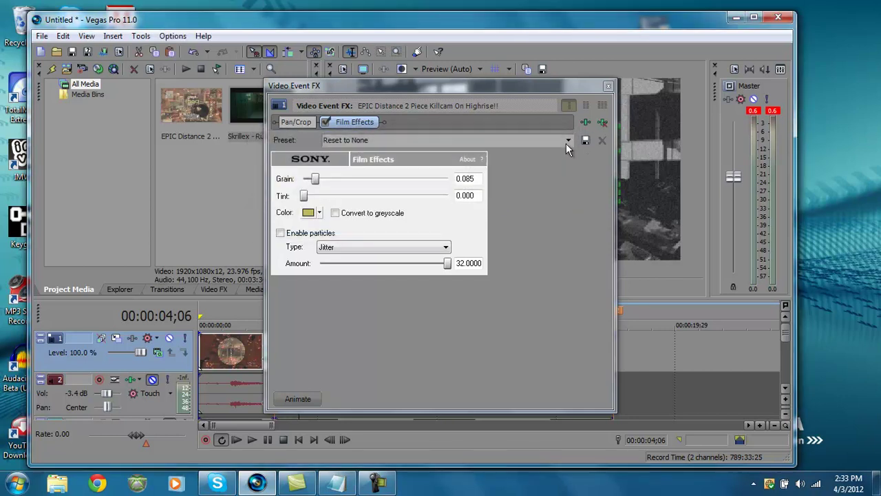
Step: Load the 'cool' Film Effects preset, then tweak grain to 0.067 and nudge the Jitter amount up
left_click(567, 141)
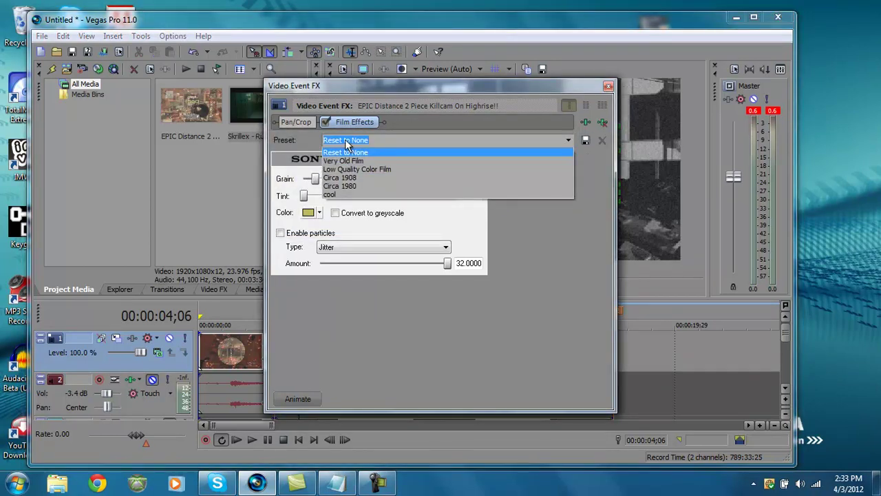
left_click(348, 196)
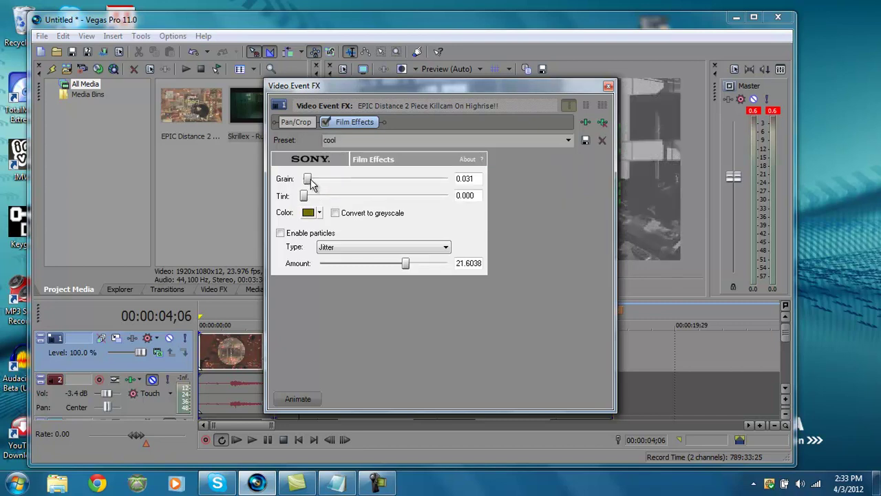
left_click_drag(307, 179, 313, 181)
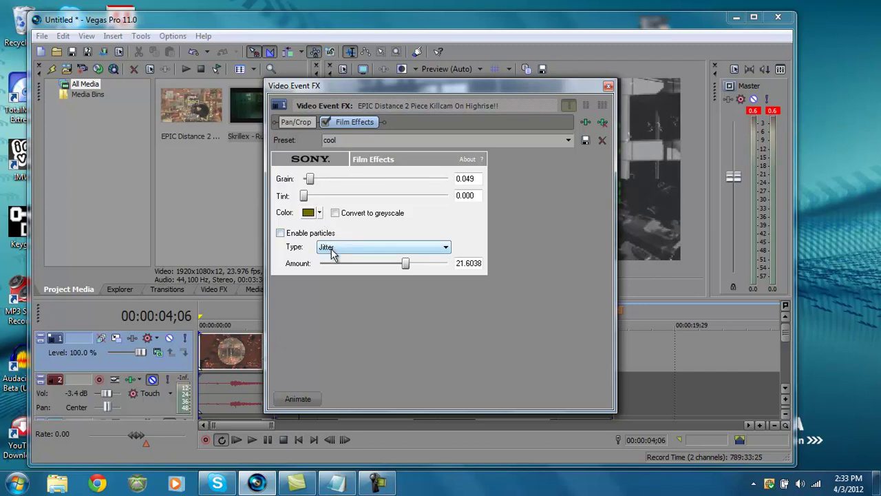
mouse_move(407, 266)
left_mouse_down()
mouse_move(427, 266)
mouse_move(417, 266)
left_mouse_up()
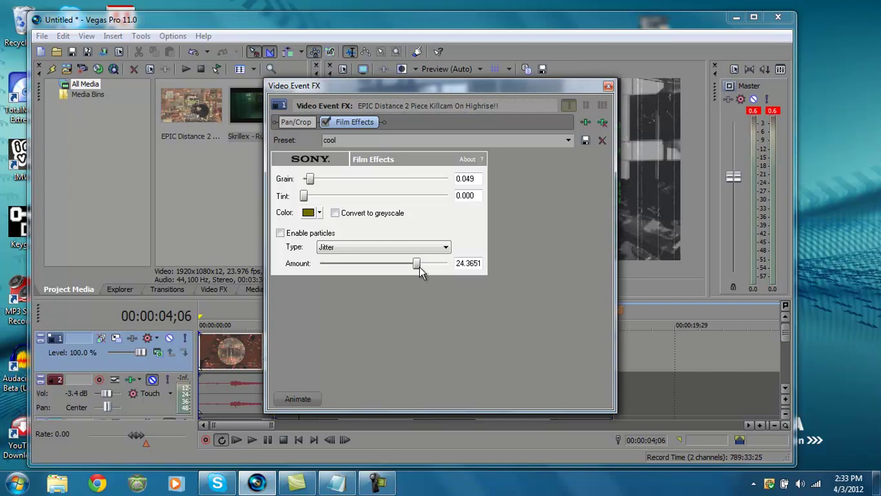
mouse_move(309, 180)
left_mouse_down()
mouse_move(301, 182)
mouse_move(315, 184)
left_mouse_up()
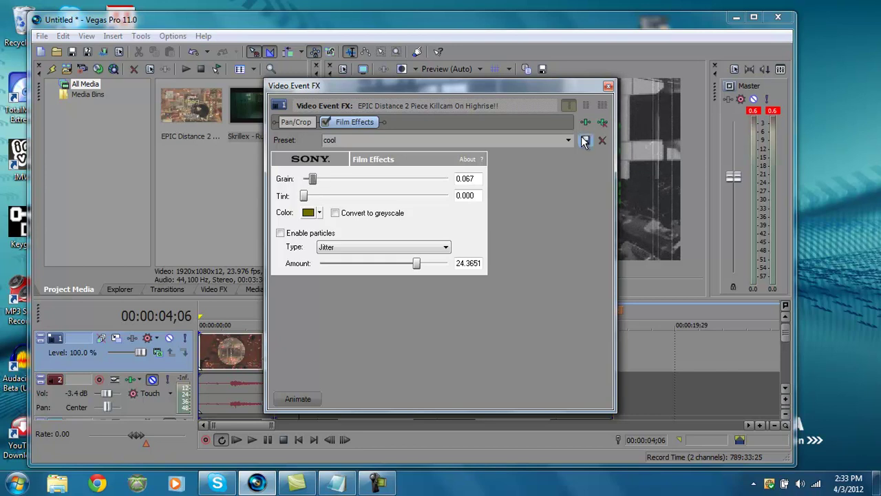
Step: Close the Film Effects window and preview the edit from the start, pausing at 4;29
left_click(608, 85)
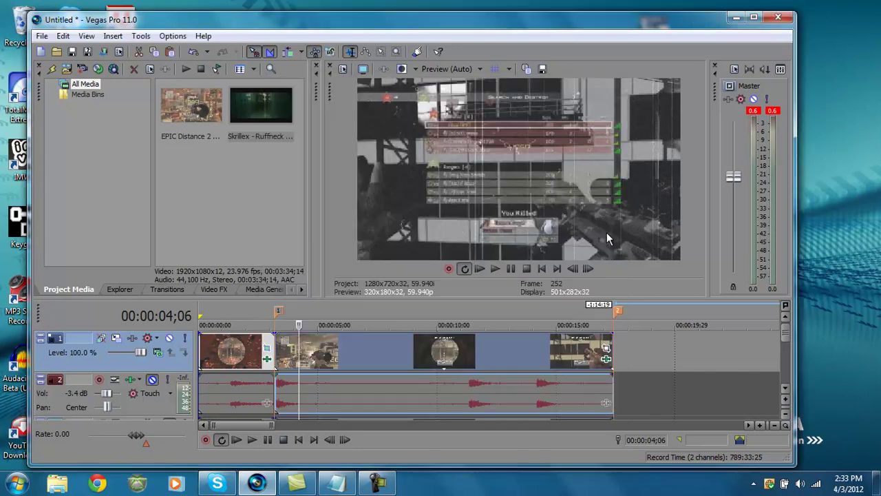
left_click(480, 268)
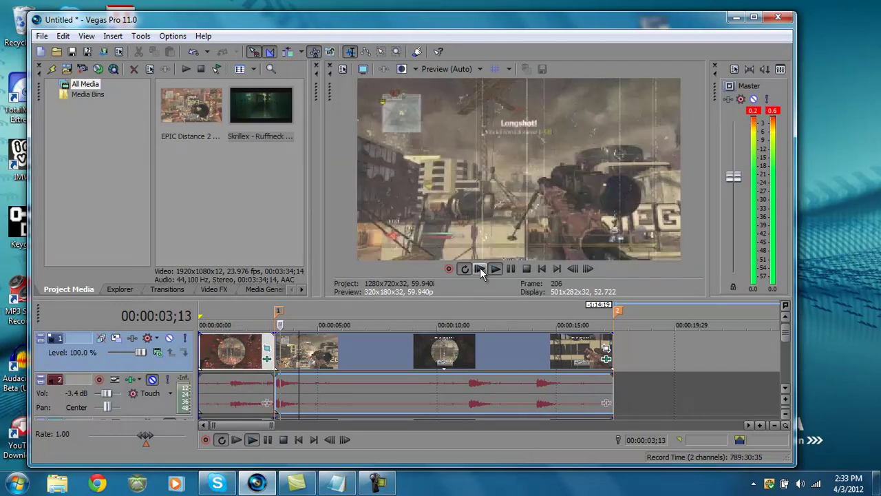
left_click(513, 270)
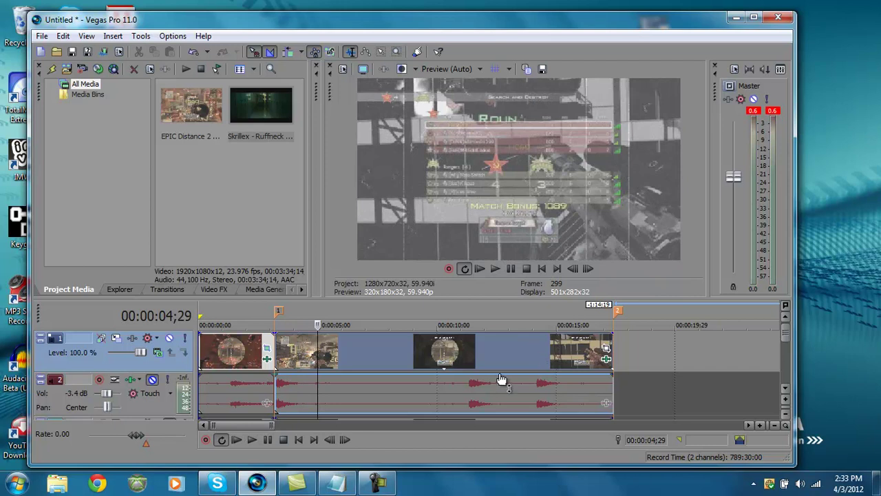
Step: Check the last clip's Film Effects (Dust particles) and confirm the chain unchanged
left_click(607, 361)
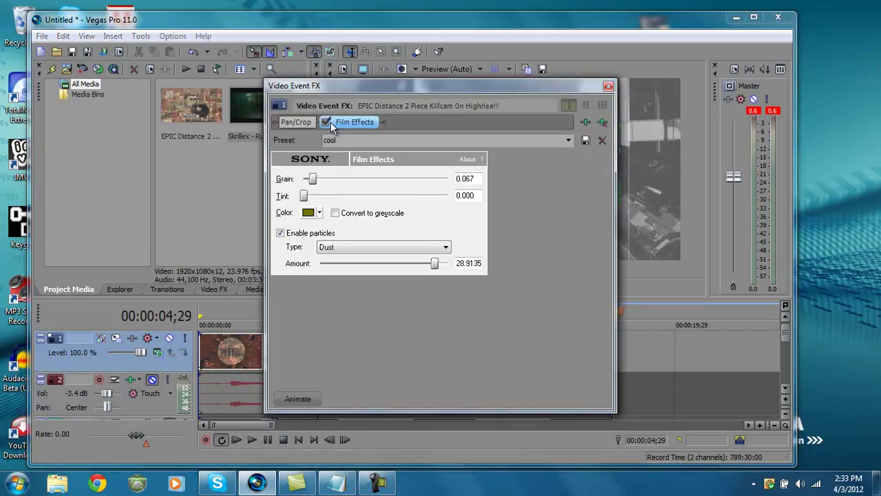
left_click(586, 124)
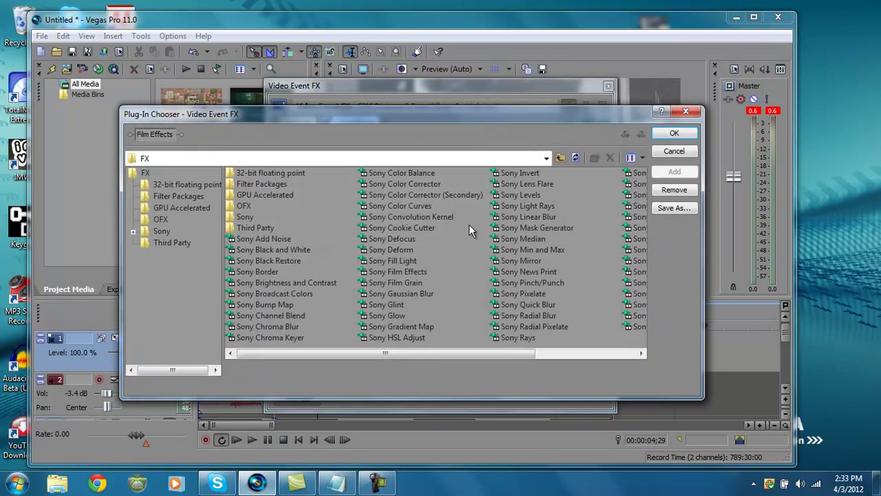
left_click(674, 133)
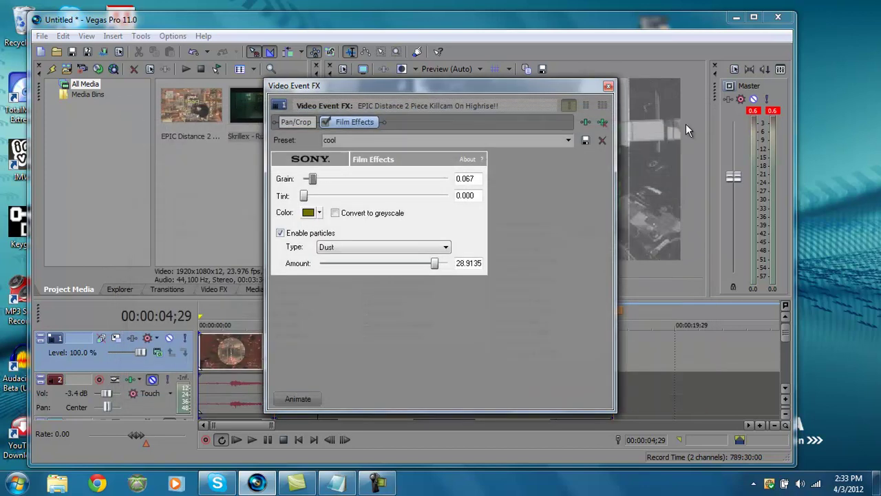
left_click(608, 87)
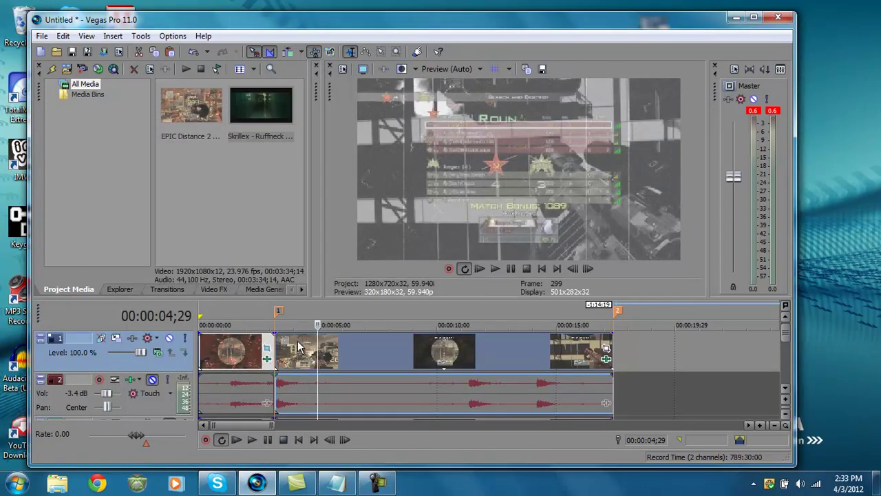
left_click(267, 360)
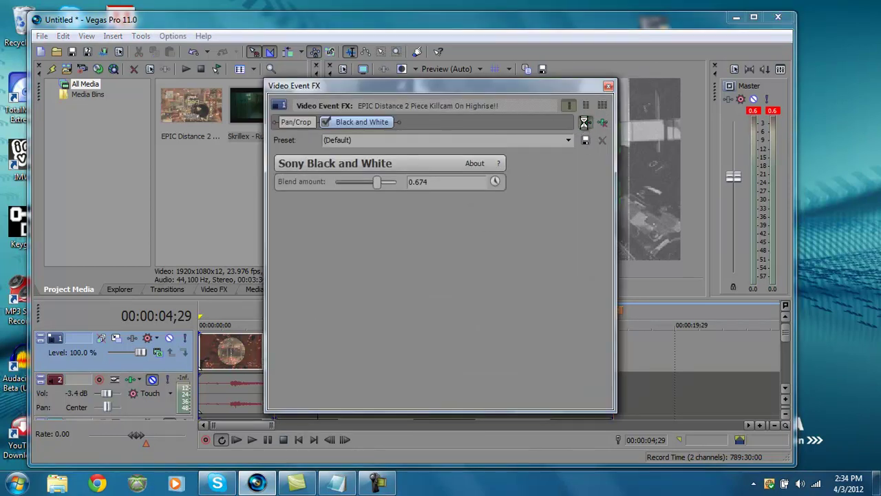
left_click(582, 122)
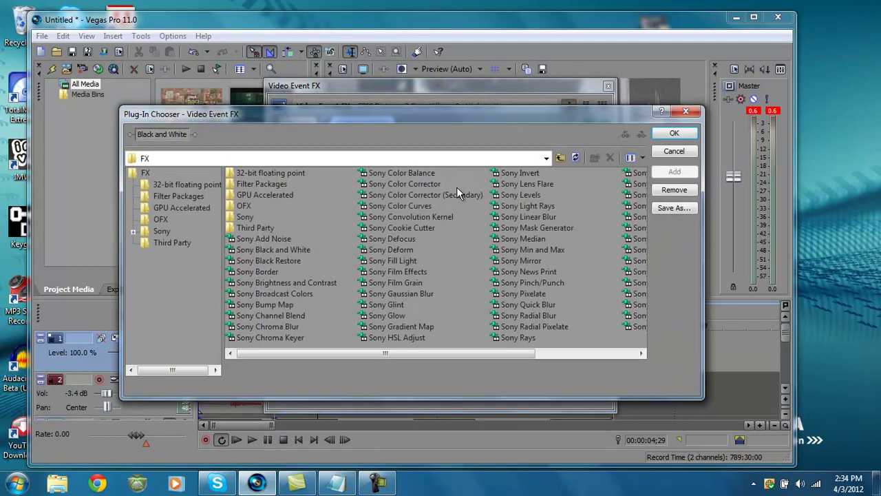
left_click(676, 152)
left_click(609, 86)
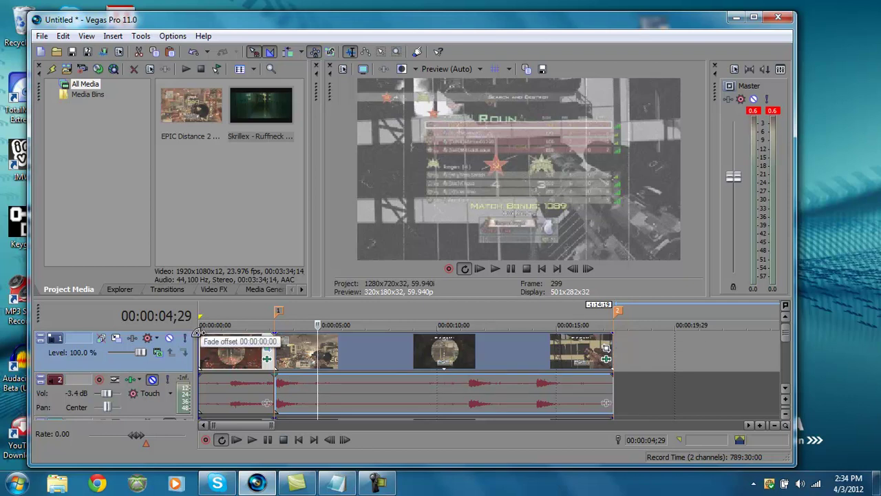
Step: Try a fade-in on the first clip, preview it, then remove the fade-in
left_click_drag(197, 332, 262, 334)
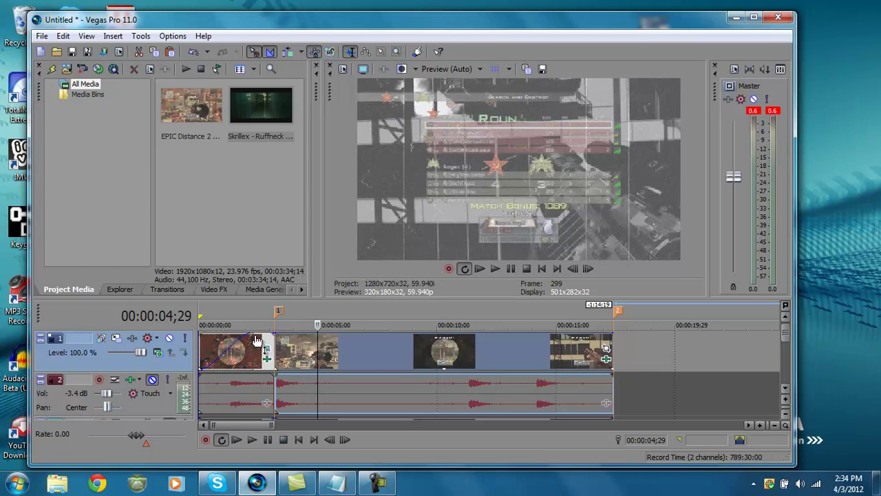
left_click(480, 268)
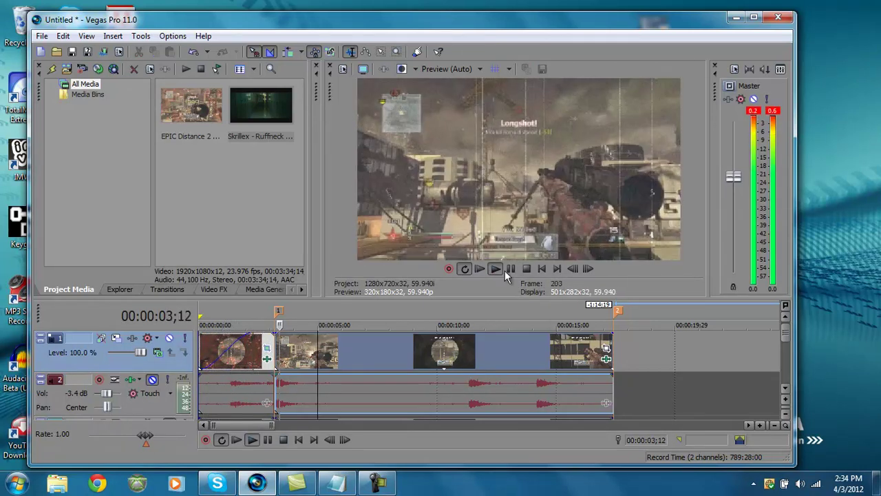
left_click(511, 269)
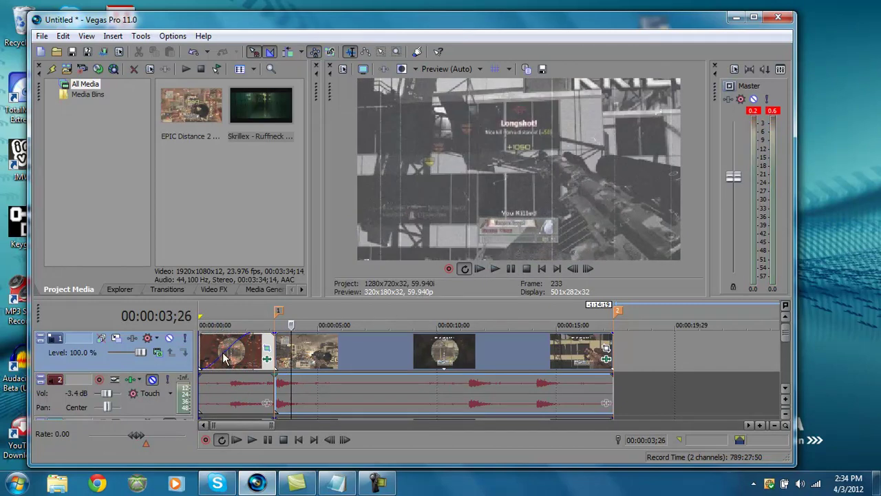
left_click_drag(261, 336, 199, 343)
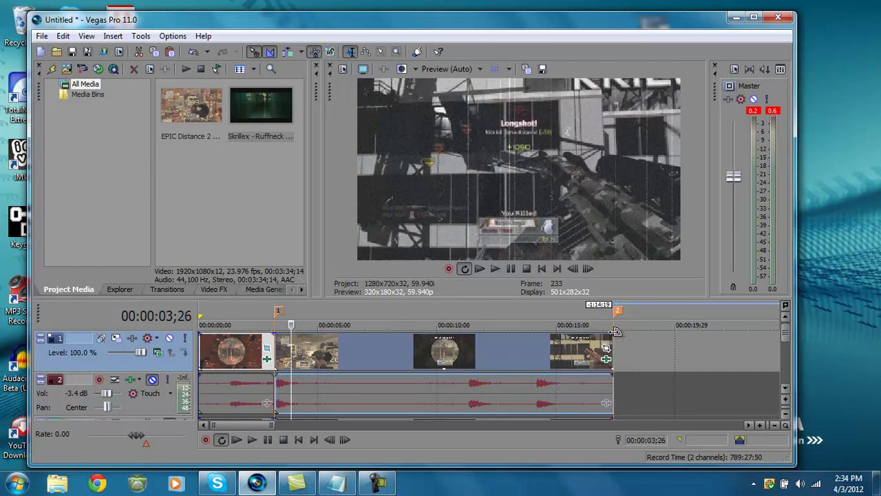
Step: Add a fade-out to the last clip's end, preview from about 11 seconds, and start it earlier
left_click_drag(615, 332, 512, 338)
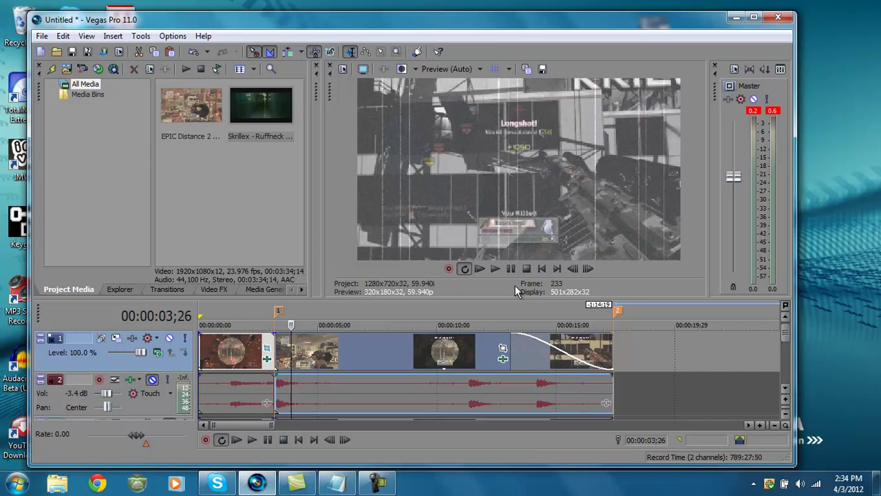
left_click(471, 352)
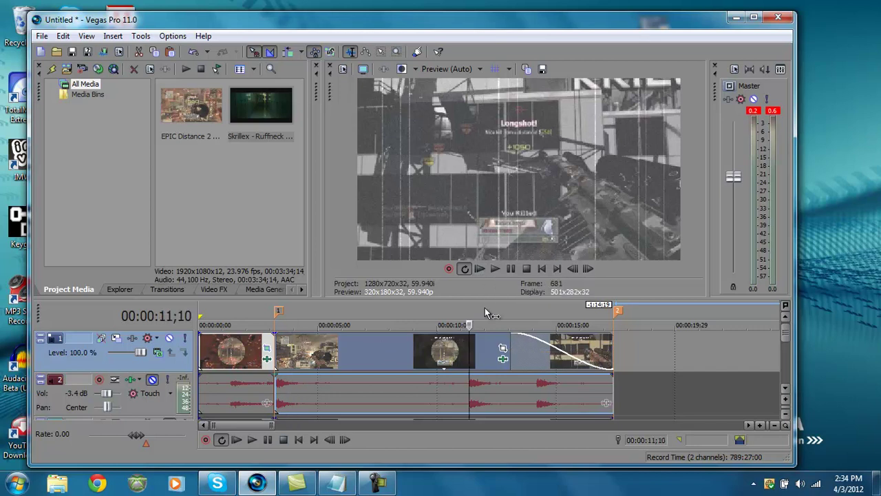
left_click(495, 269)
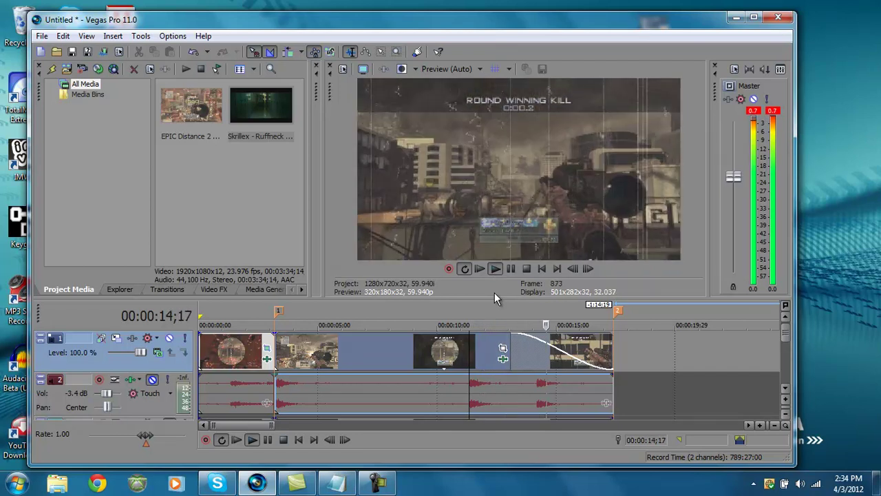
left_click(511, 270)
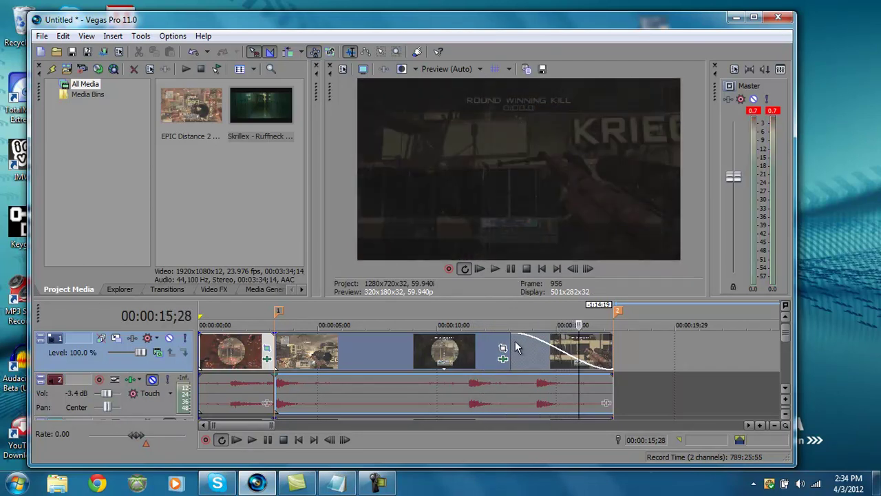
left_click_drag(511, 333, 505, 333)
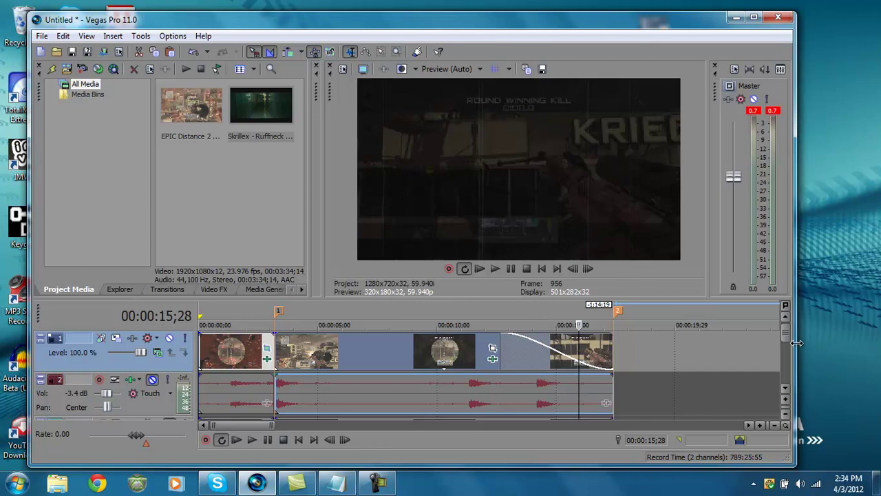
mouse_move(784, 337)
left_mouse_down()
mouse_move(782, 362)
mouse_move(783, 338)
left_mouse_up()
left_click(40, 36)
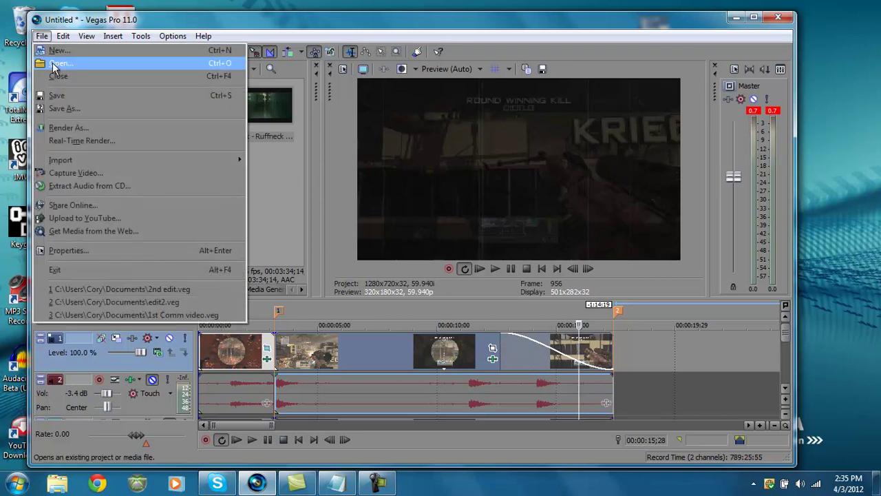
left_click(58, 63)
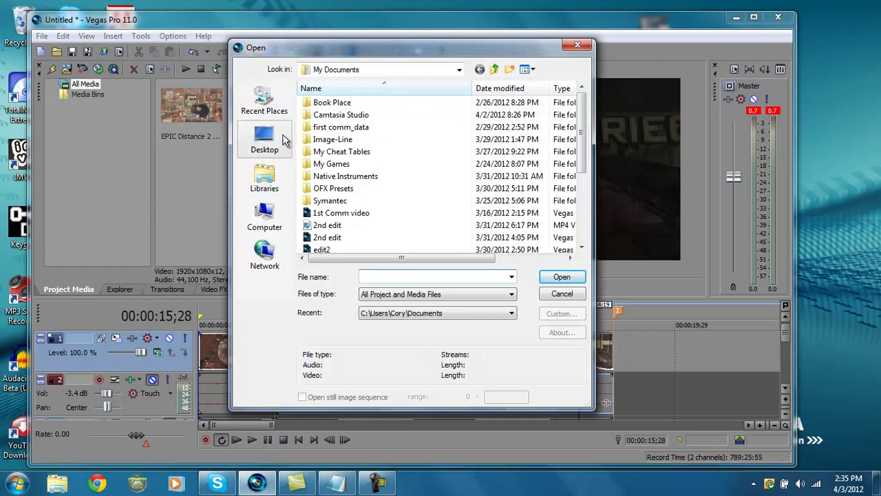
left_click(265, 140)
left_click_drag(582, 129, 585, 171)
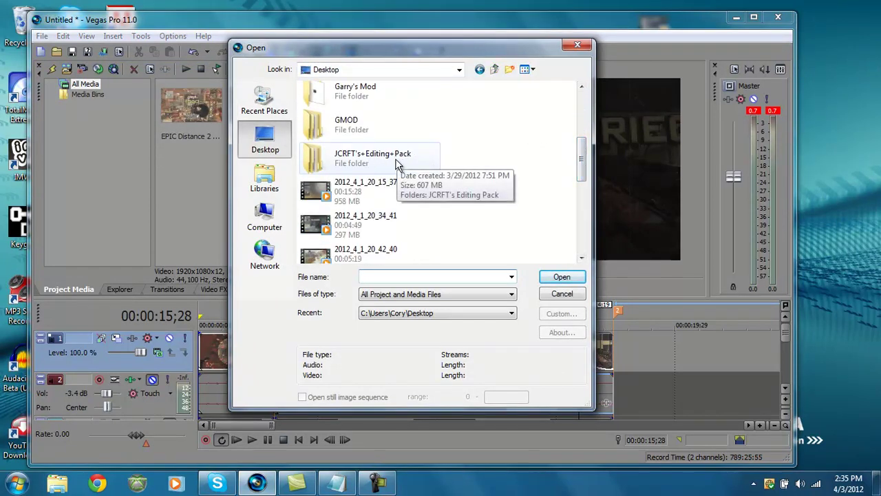
double_click(367, 164)
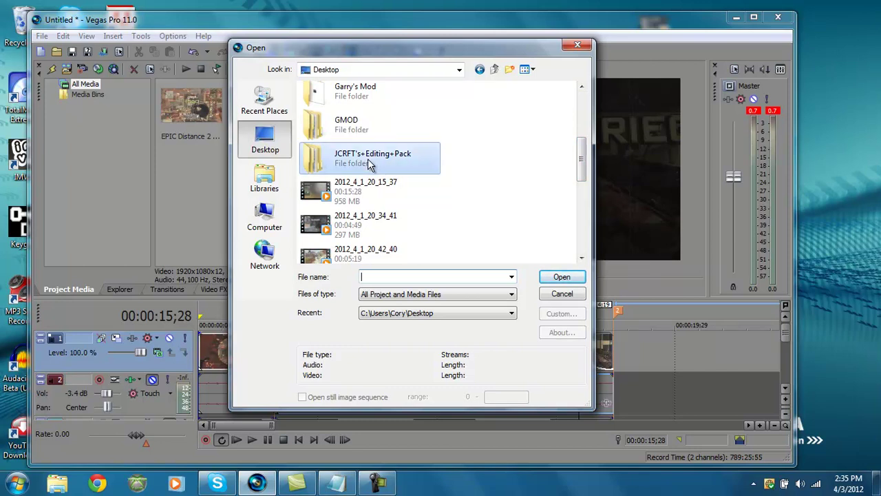
double_click(348, 103)
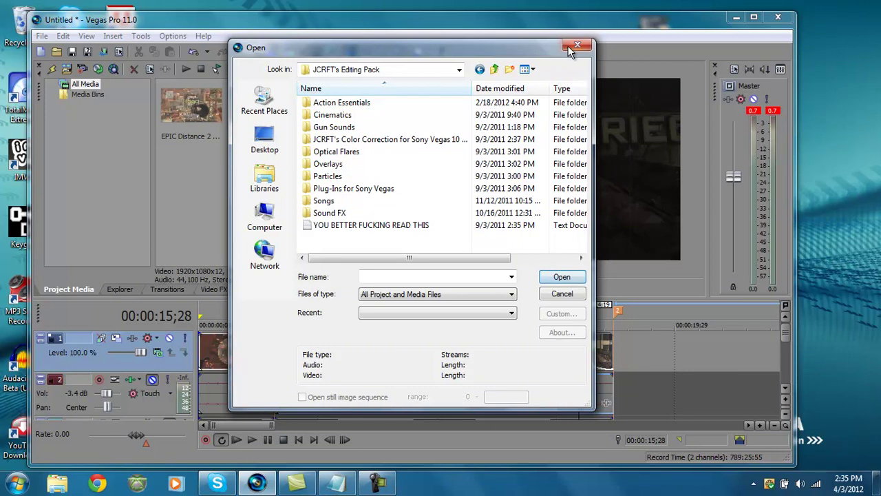
double_click(375, 116)
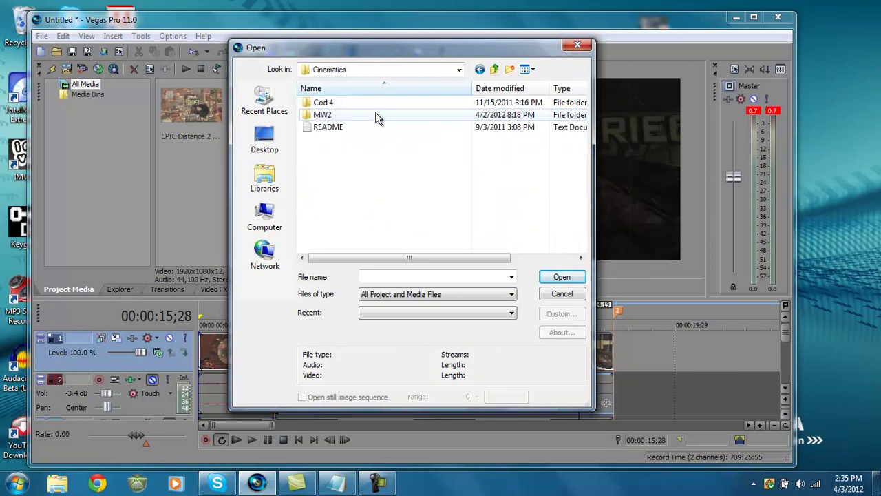
double_click(347, 114)
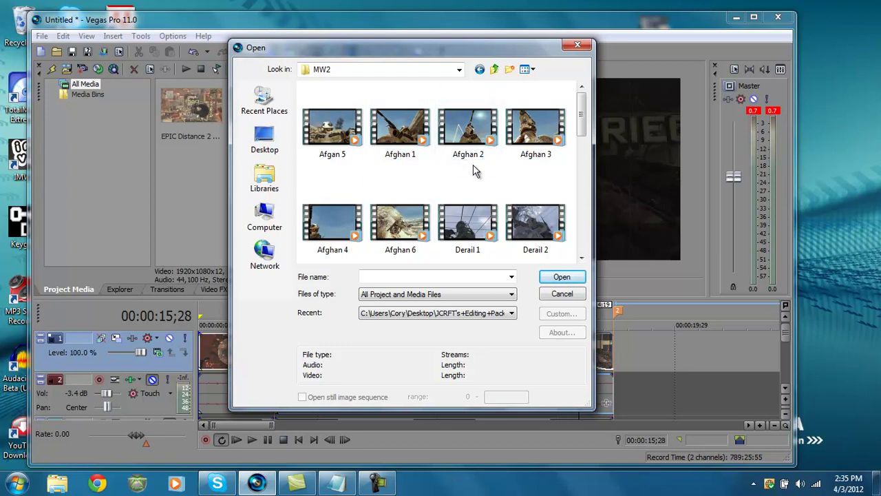
left_click(578, 46)
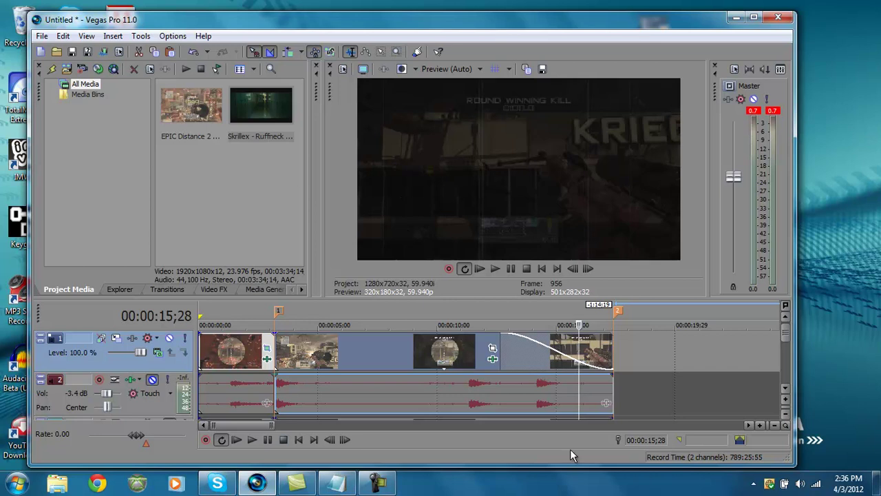
left_click(409, 484)
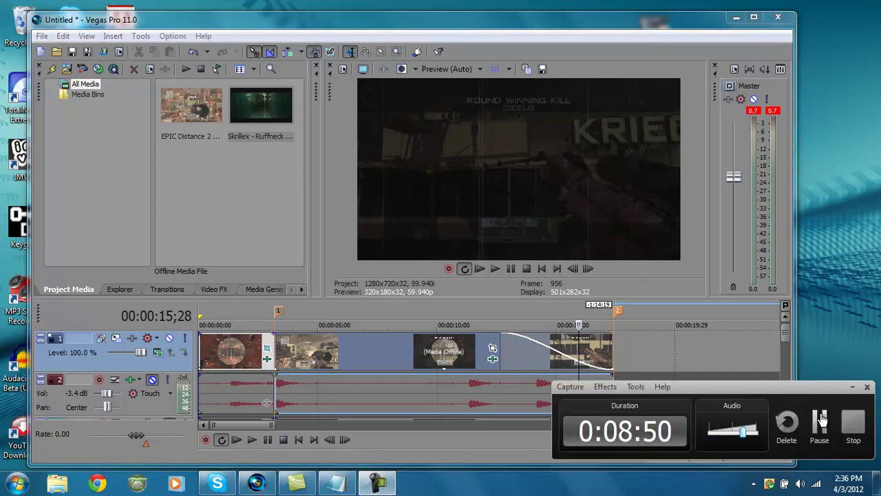